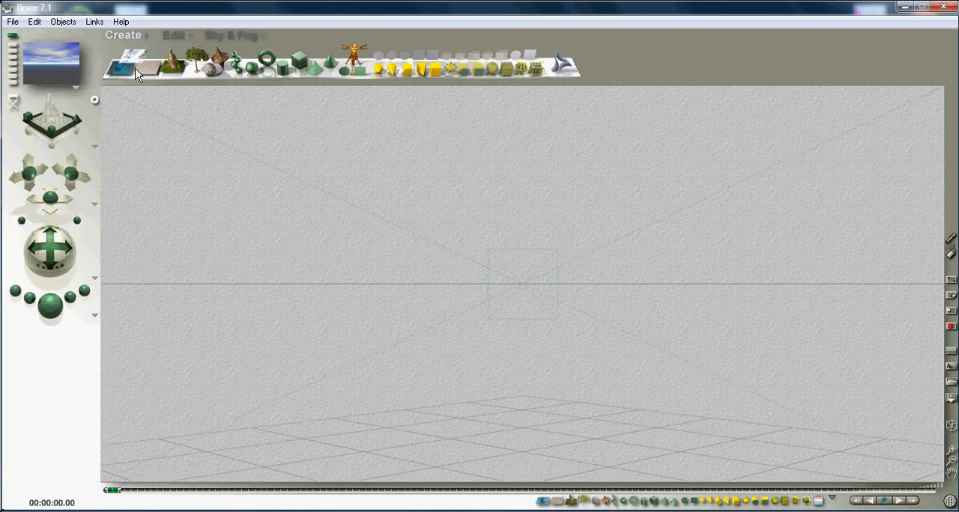
- Add a water plane to the empty scene and render it
{"action": "left_click", "coordinate": [124, 68]}
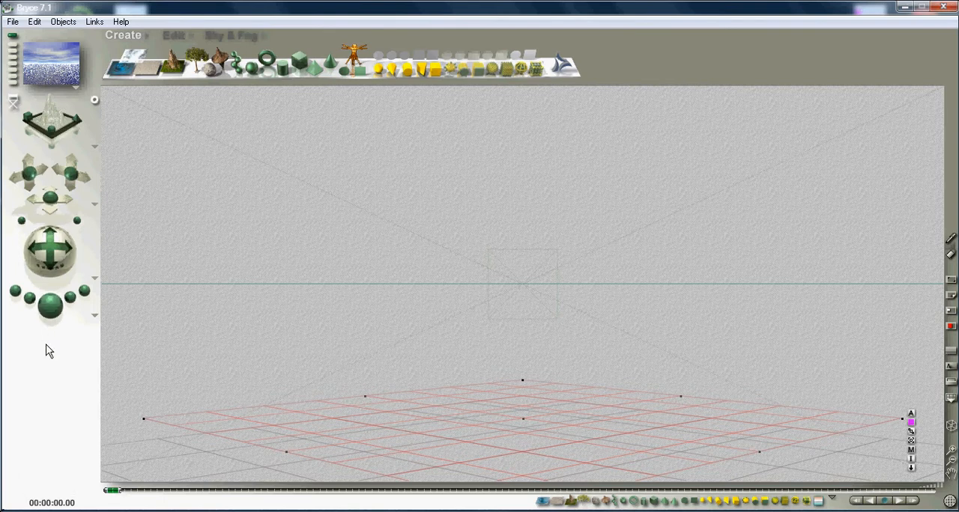
{"action": "left_click", "coordinate": [50, 307]}
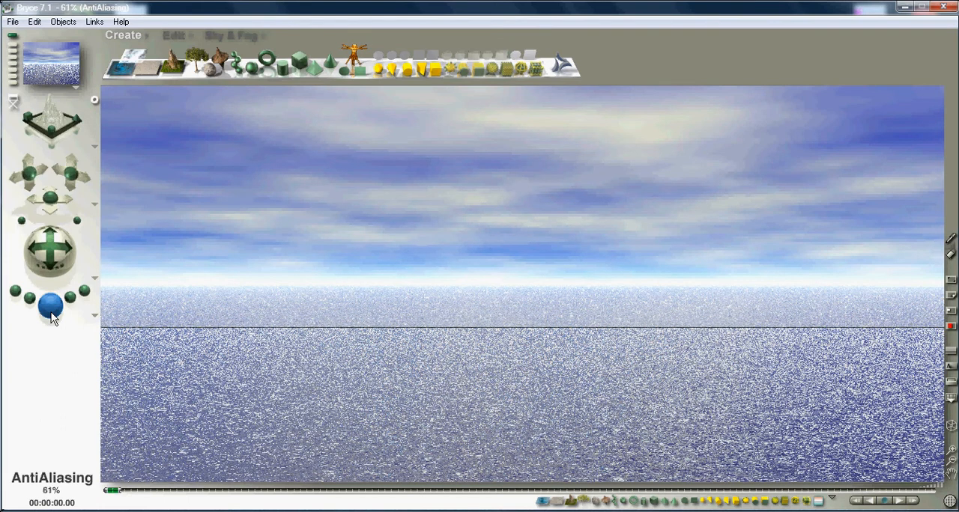
{"action": "left_click", "coordinate": [51, 306]}
{"action": "key", "text": "Escape"}
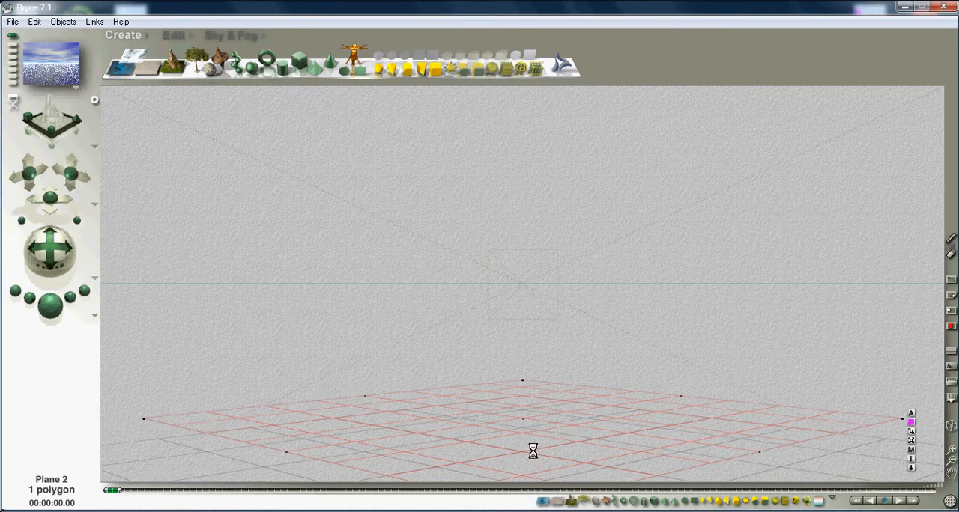
- Delete the water plane from the scene
{"action": "key", "text": "Delete"}
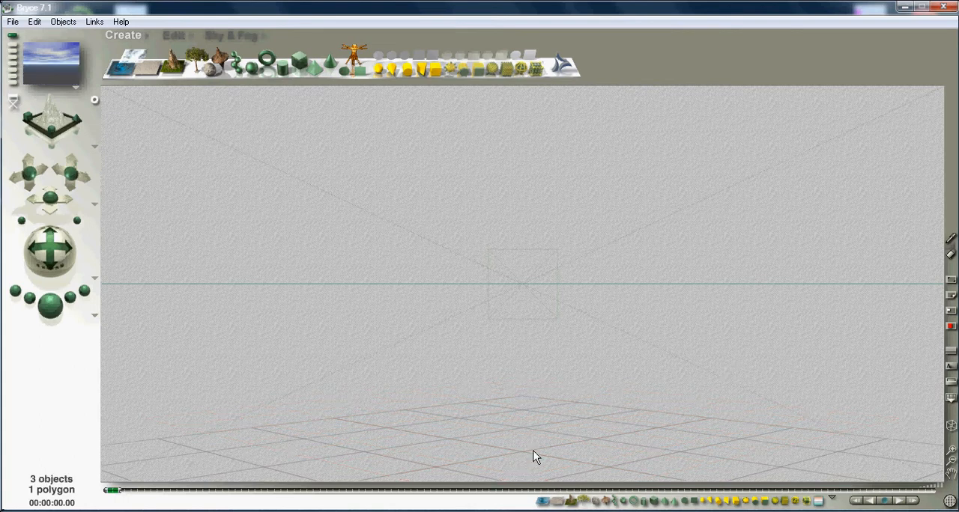
{"action": "left_click", "coordinate": [533, 457]}
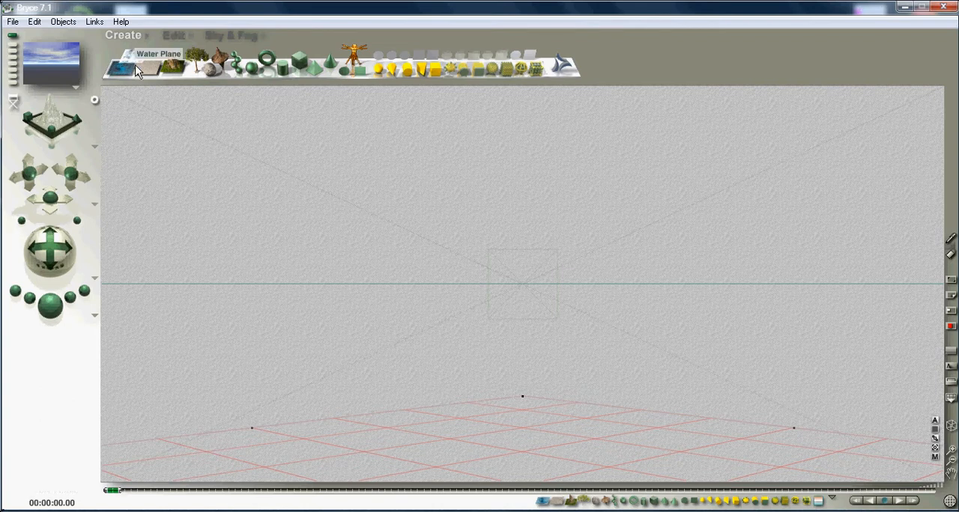
- Add a terrain to the scene and render it
{"action": "left_click", "coordinate": [174, 69]}
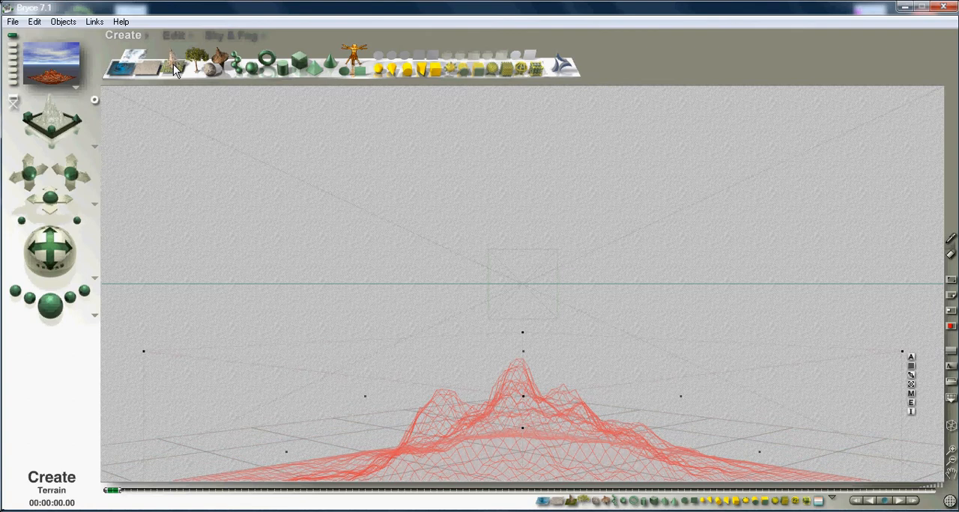
{"action": "left_click", "coordinate": [51, 309]}
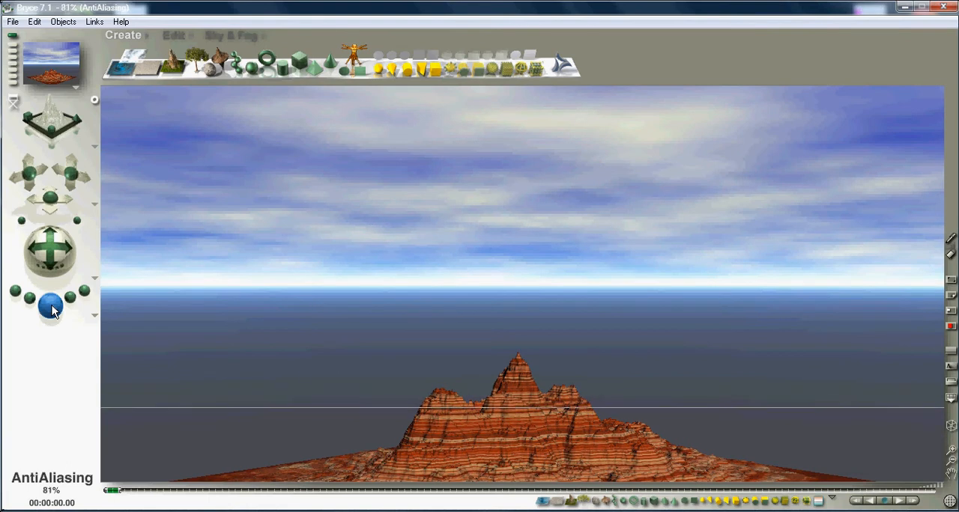
{"action": "left_click", "coordinate": [52, 311]}
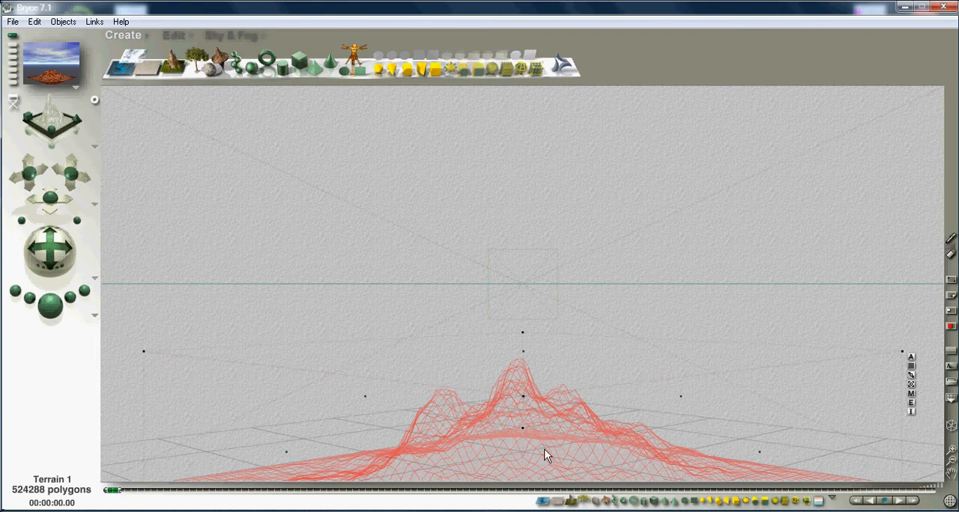
- Open the terrain's material for editing and bring up the library of material presets
{"action": "left_click", "coordinate": [642, 248]}
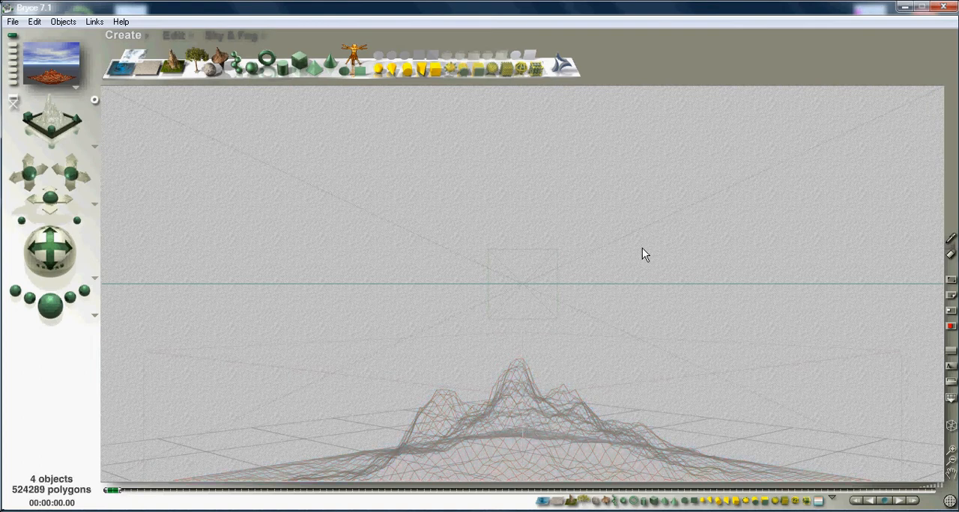
{"action": "left_click", "coordinate": [510, 437]}
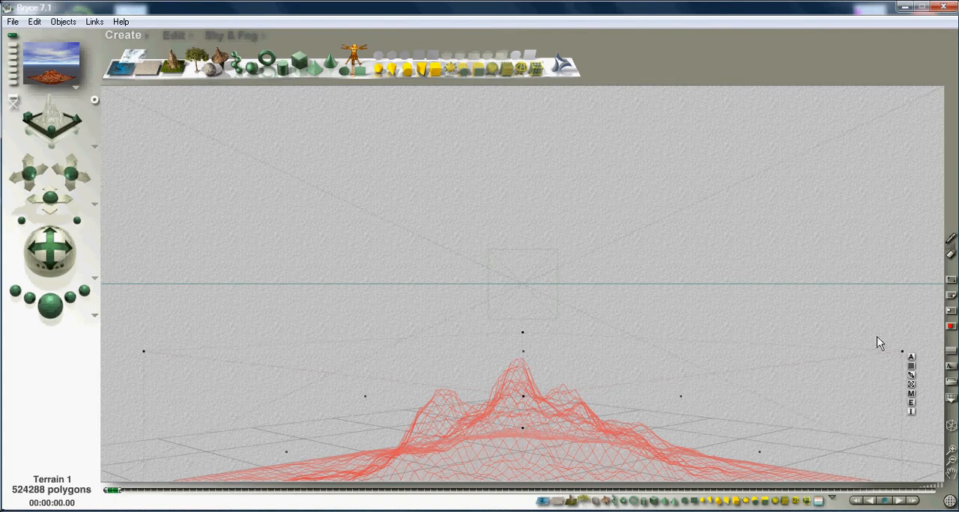
{"action": "left_click", "coordinate": [911, 395]}
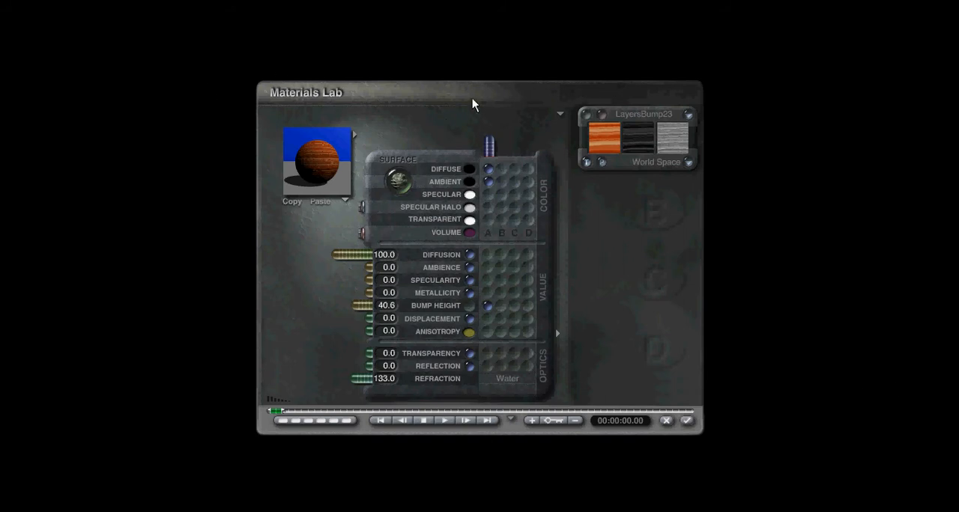
{"action": "left_click", "coordinate": [352, 137]}
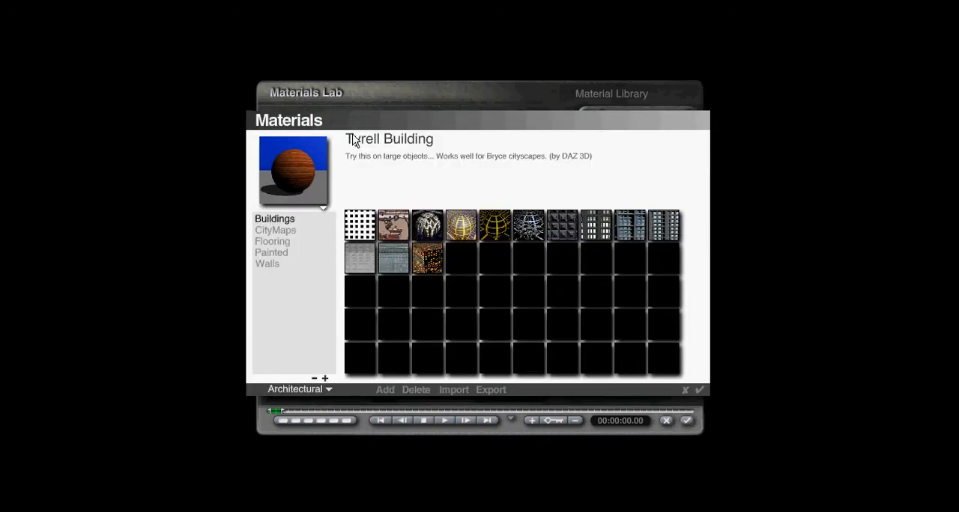
- Choose the Altitude Snow preset from the Snowy group of Terrains materials and preview it on a terrain shape
{"action": "left_click", "coordinate": [314, 388]}
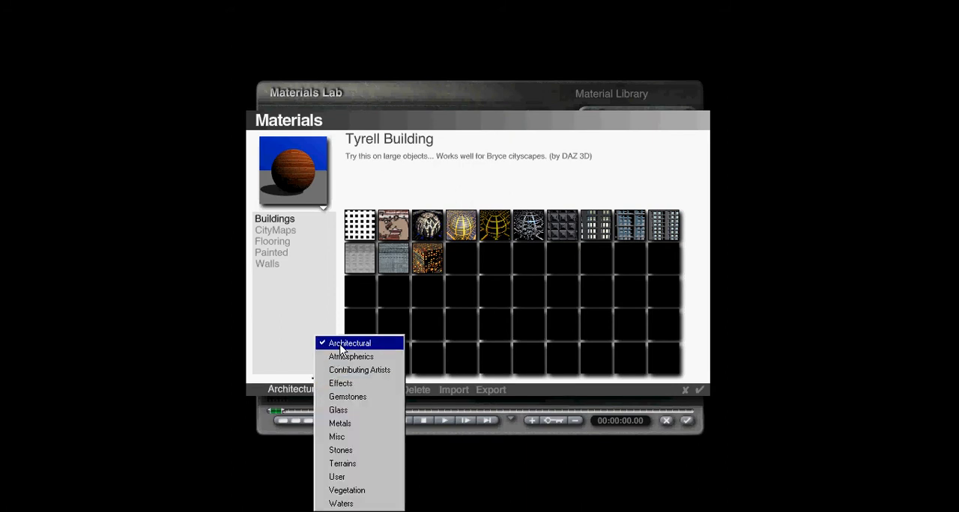
{"action": "left_click", "coordinate": [357, 465]}
{"action": "left_click", "coordinate": [270, 231]}
{"action": "left_click", "coordinate": [269, 242]}
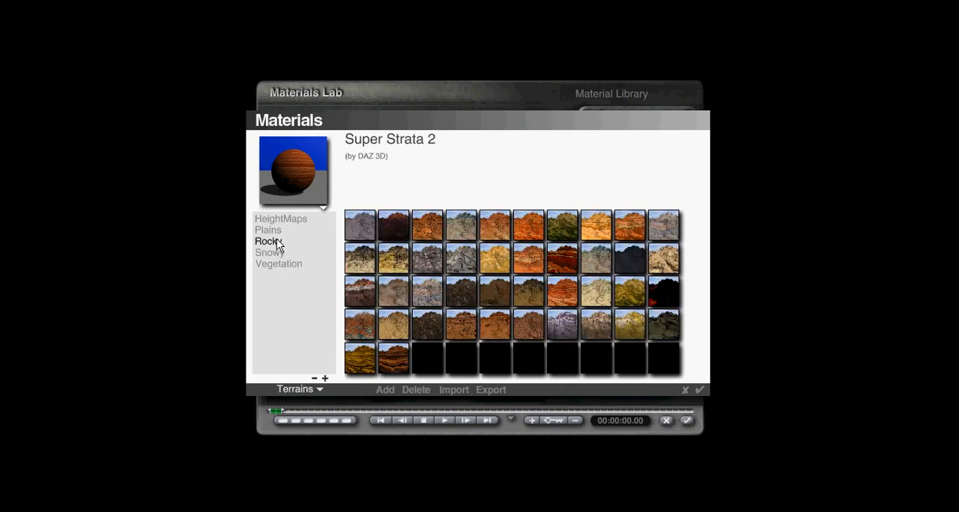
{"action": "left_click", "coordinate": [278, 256]}
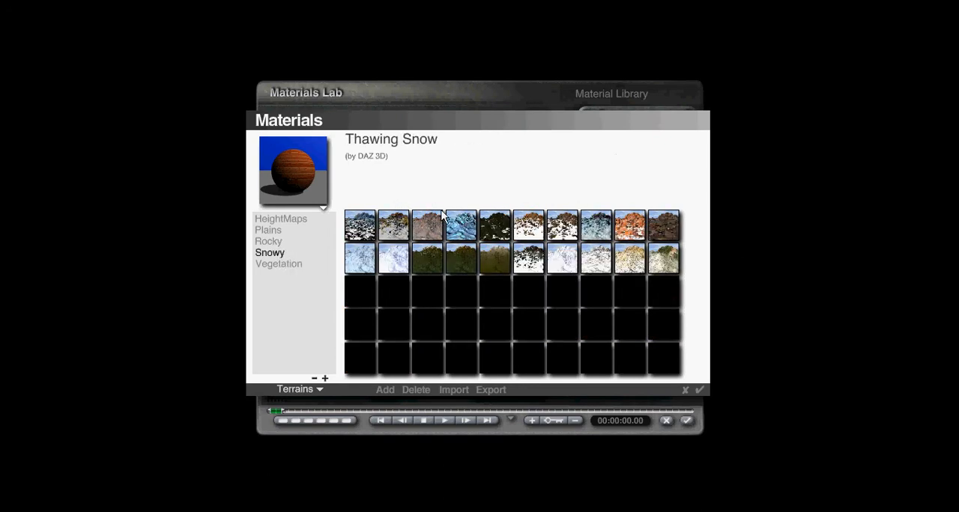
{"action": "left_click", "coordinate": [527, 259]}
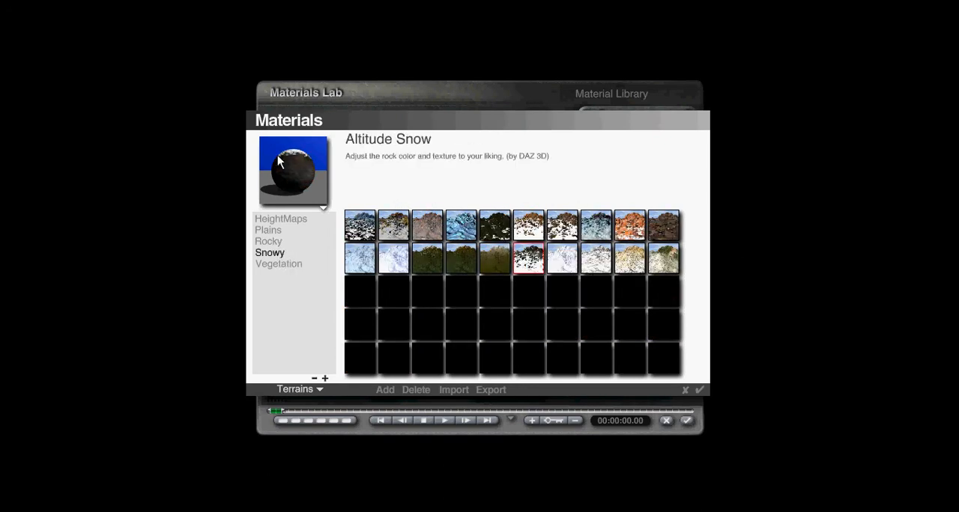
{"action": "left_click", "coordinate": [322, 208]}
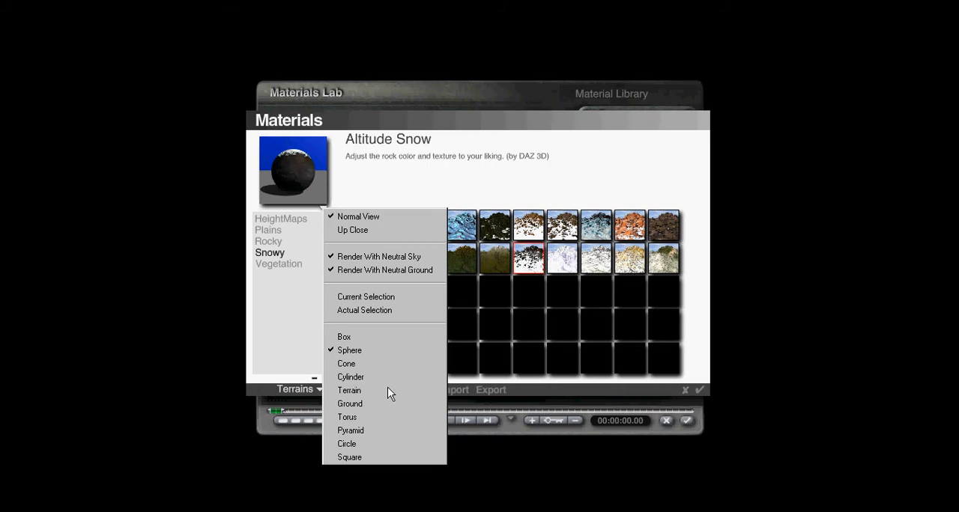
{"action": "left_click", "coordinate": [366, 390]}
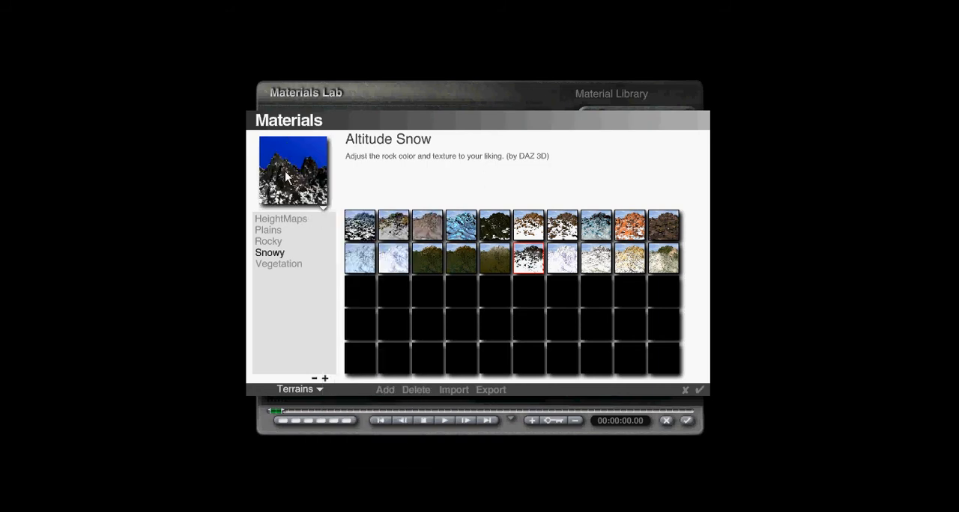
- Apply the Tundra material preset to the terrain and render the scene
{"action": "left_click", "coordinate": [565, 260]}
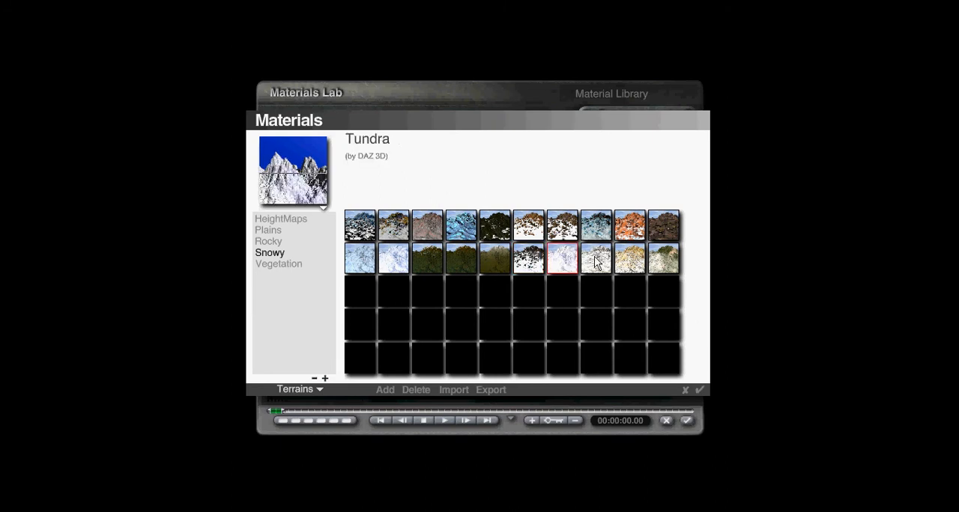
{"action": "left_click", "coordinate": [698, 389]}
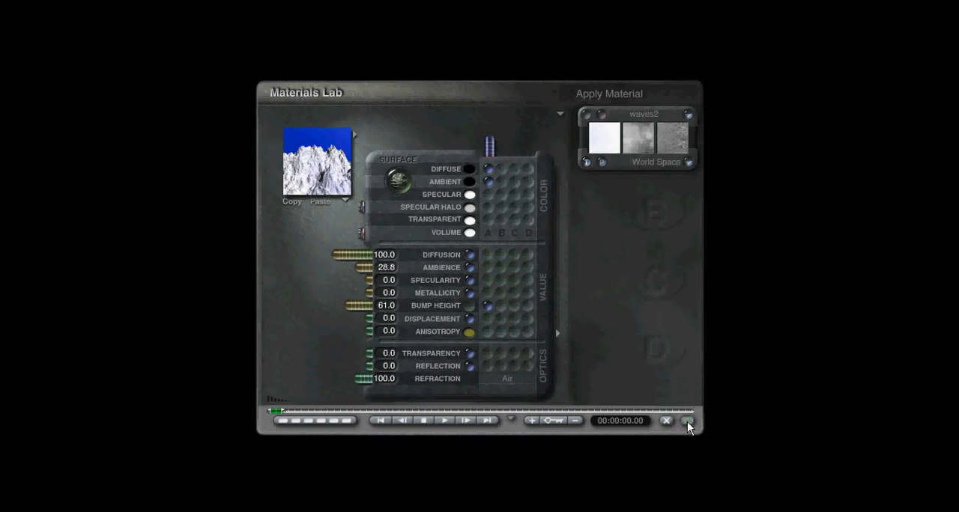
{"action": "left_click", "coordinate": [687, 421]}
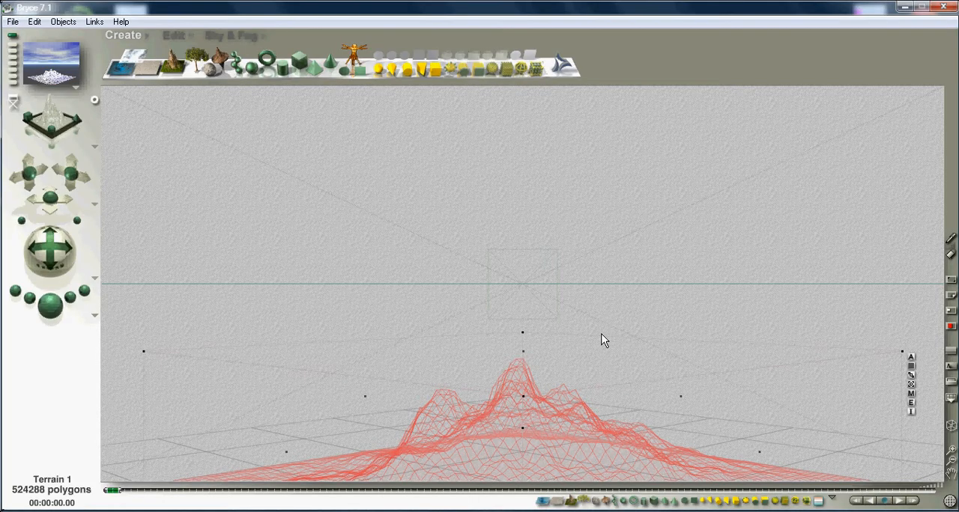
{"action": "left_click", "coordinate": [47, 307]}
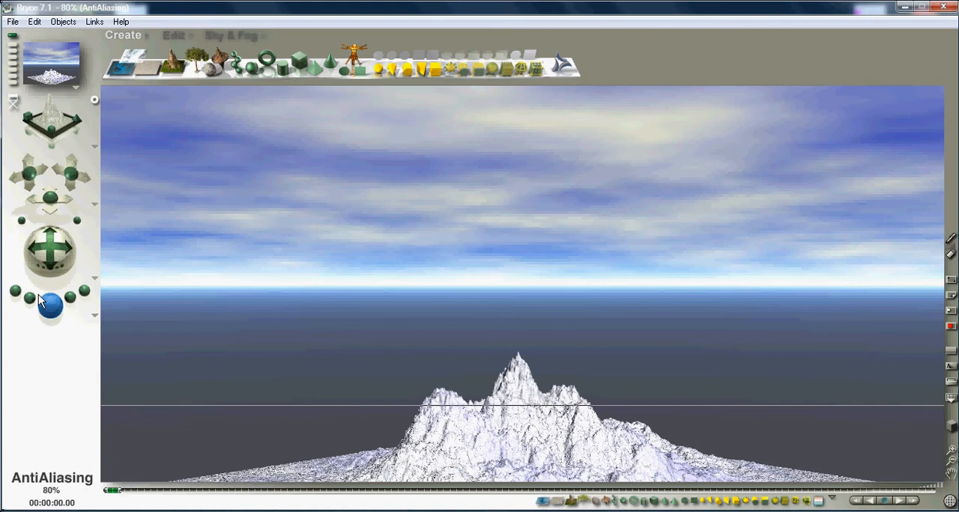
{"action": "key", "text": "Escape"}
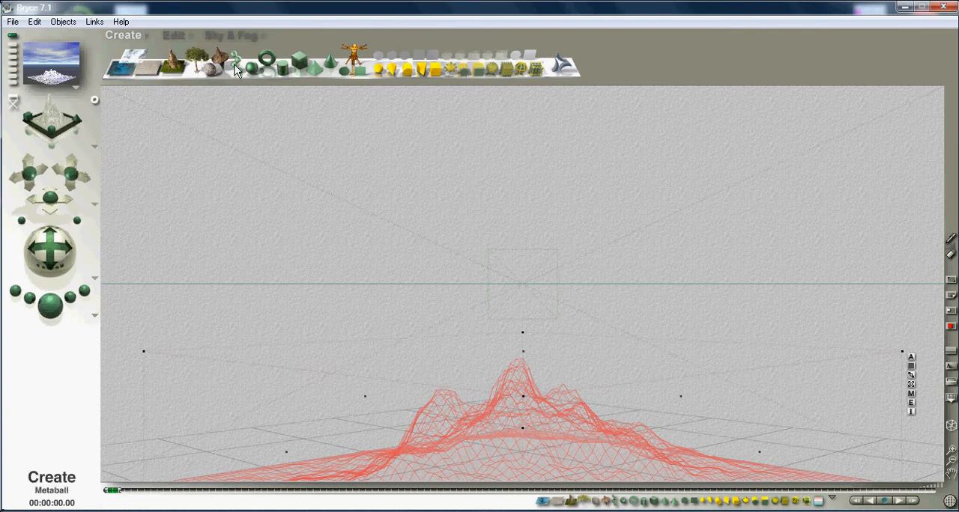
- Add three trees to the scene above the terrain
{"action": "left_click", "coordinate": [209, 75]}
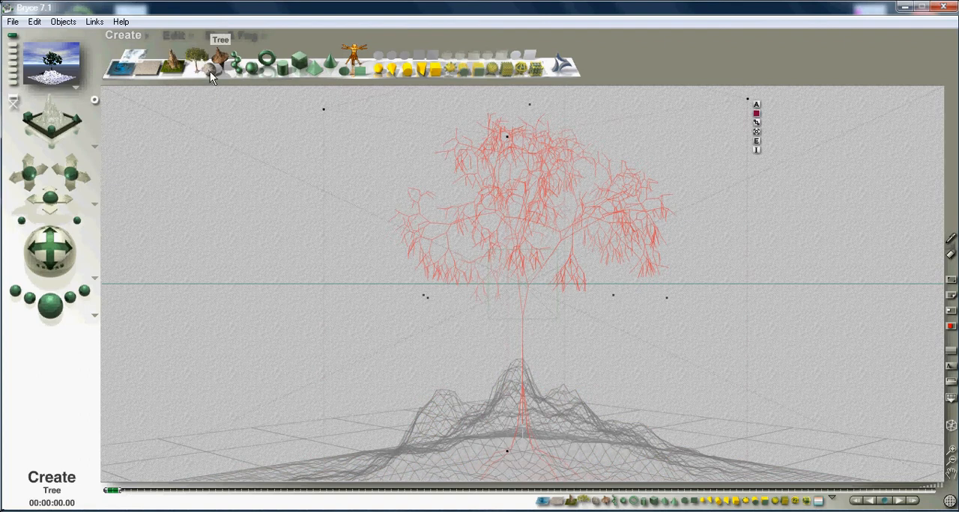
{"action": "left_click", "coordinate": [211, 73]}
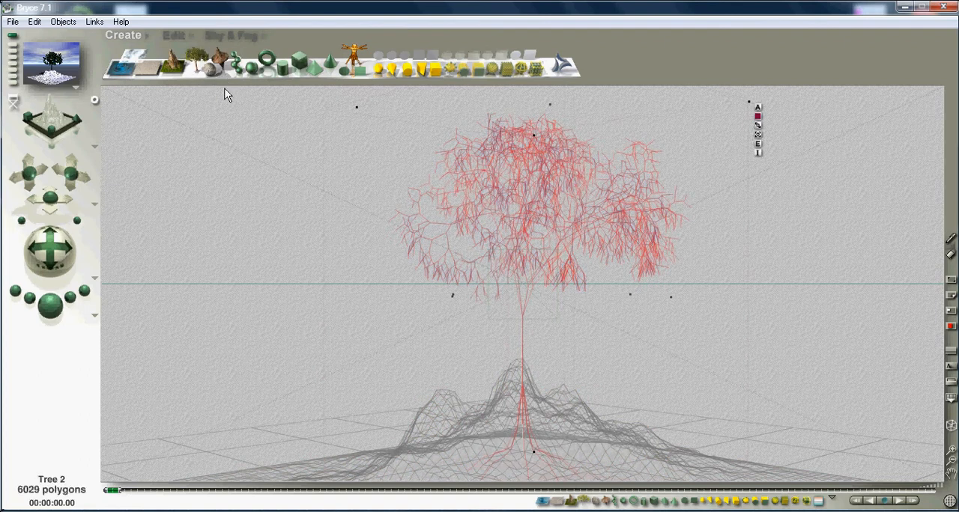
{"action": "left_click", "coordinate": [208, 74]}
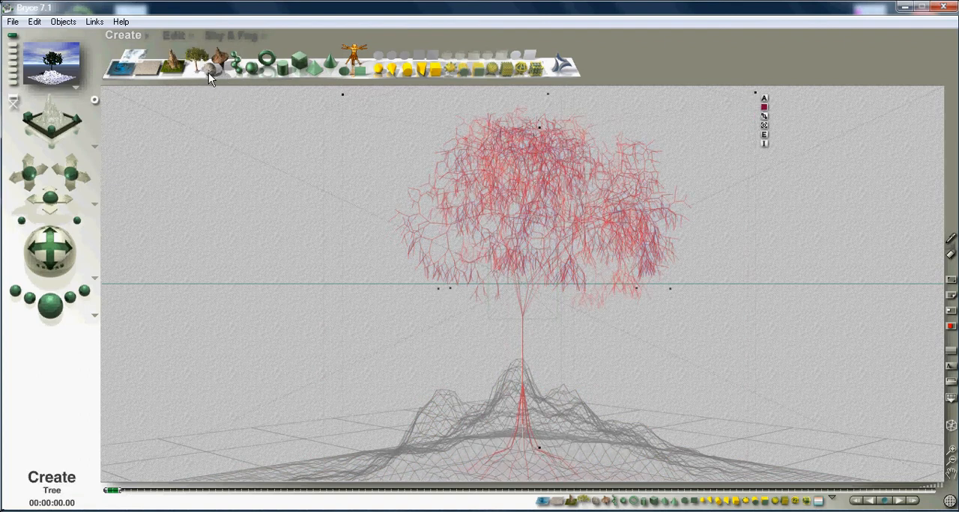
- Delete all the trees from the scene
{"action": "left_click", "coordinate": [564, 238]}
{"action": "left_click", "coordinate": [537, 234]}
{"action": "key", "text": "Delete"}
{"action": "left_click", "coordinate": [563, 216]}
{"action": "key", "text": "Delete"}
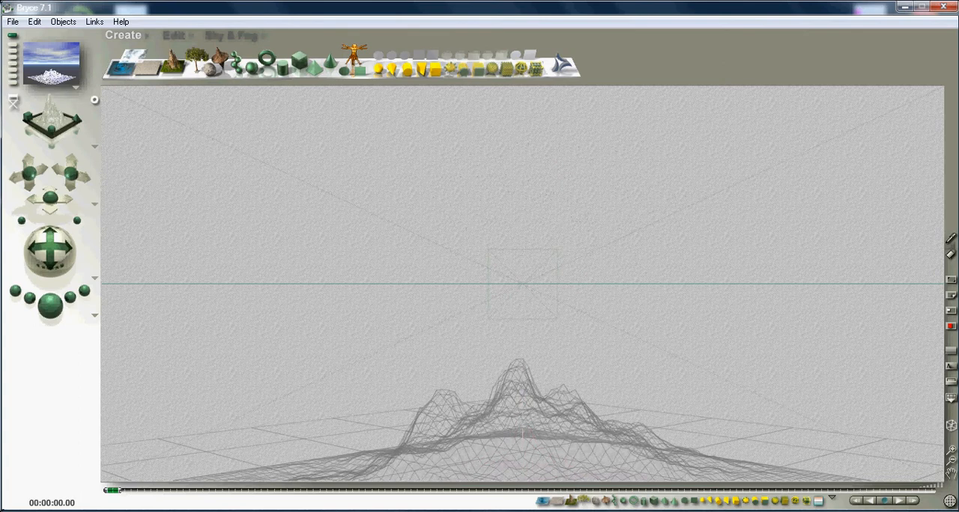
- Select the terrain by its object type, and add a stone placed in the air to the right of its peak
{"action": "left_click", "coordinate": [571, 501]}
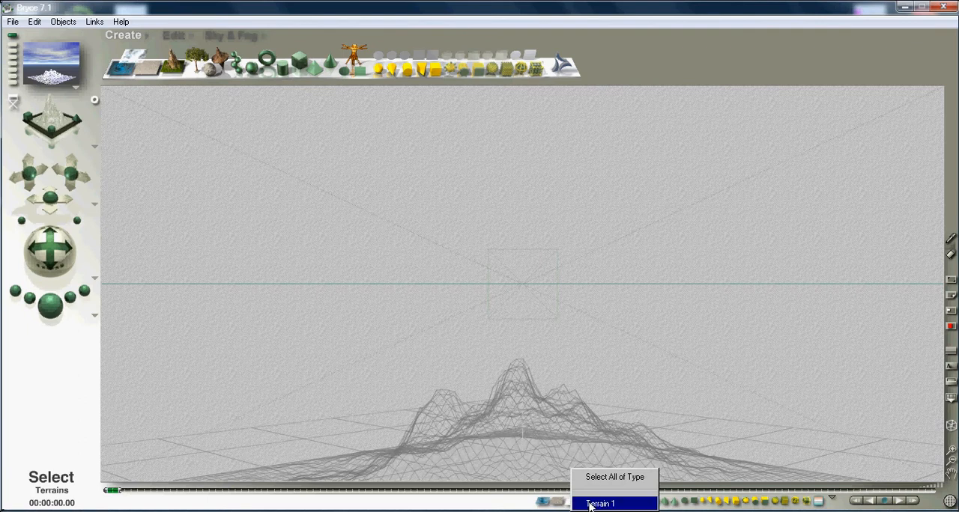
{"action": "left_click", "coordinate": [599, 504]}
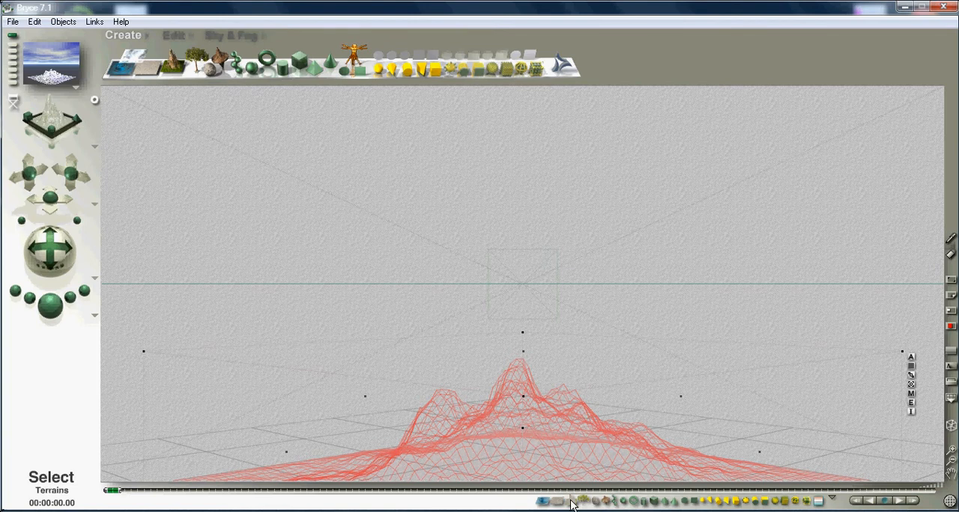
{"action": "left_click", "coordinate": [211, 72]}
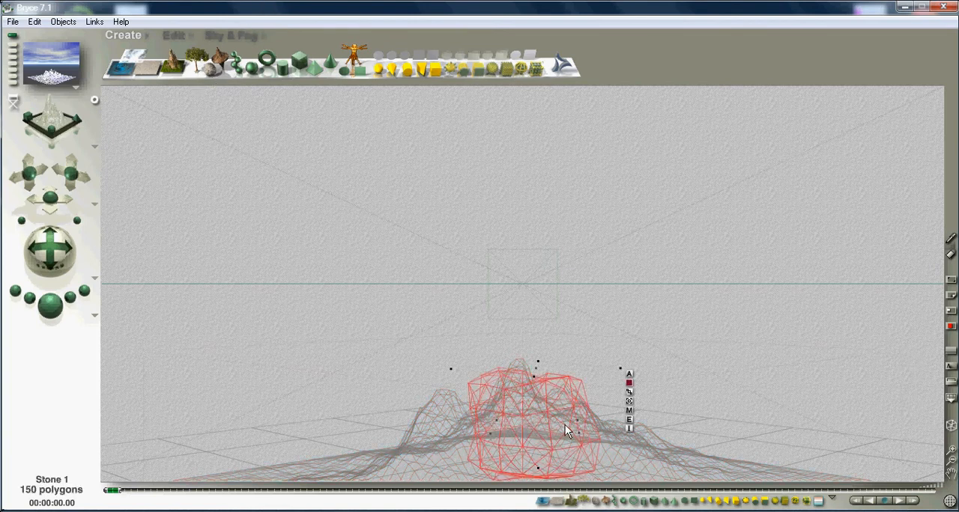
{"action": "left_click_drag", "start_coordinate": [557, 427], "coordinate": [755, 264]}
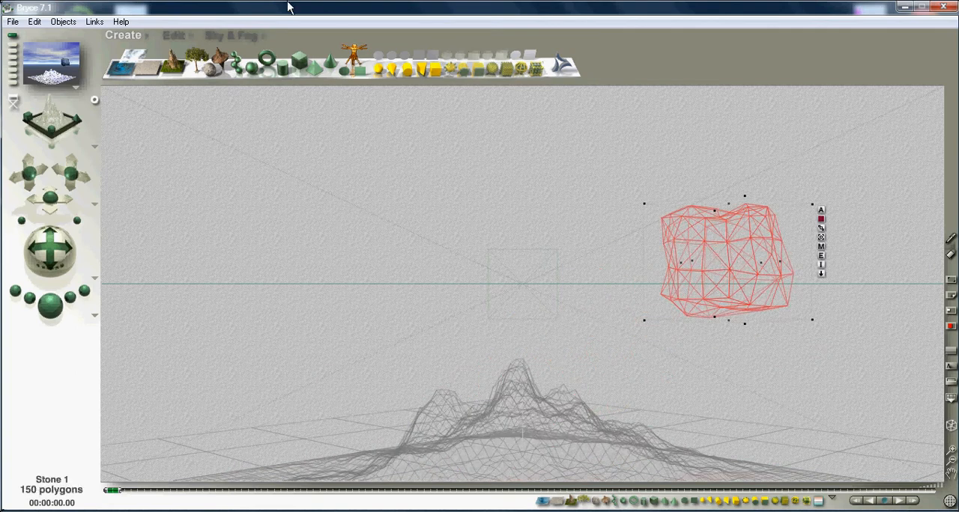
- Add a tall cylinder standing in the air to the left of the terrain and render the scene
{"action": "left_click", "coordinate": [285, 66]}
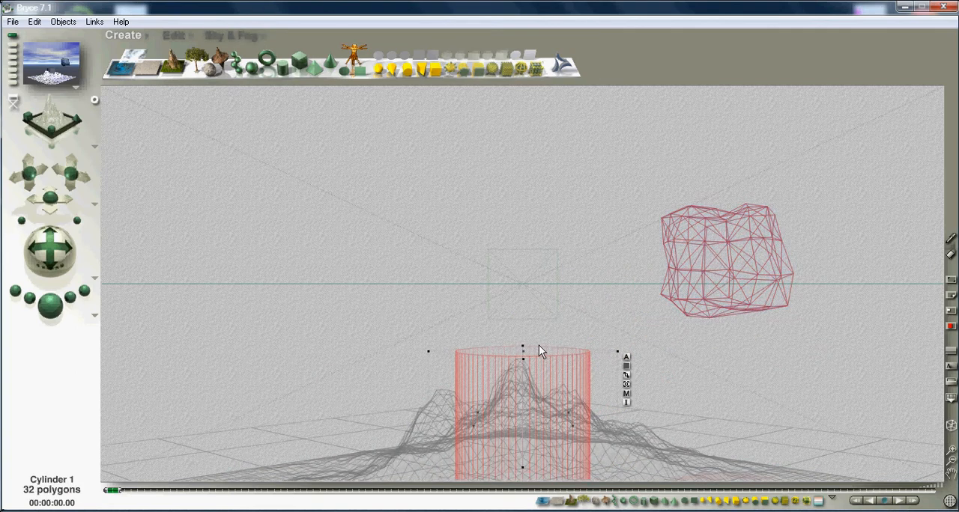
{"action": "left_click_drag", "start_coordinate": [527, 352], "coordinate": [572, 325]}
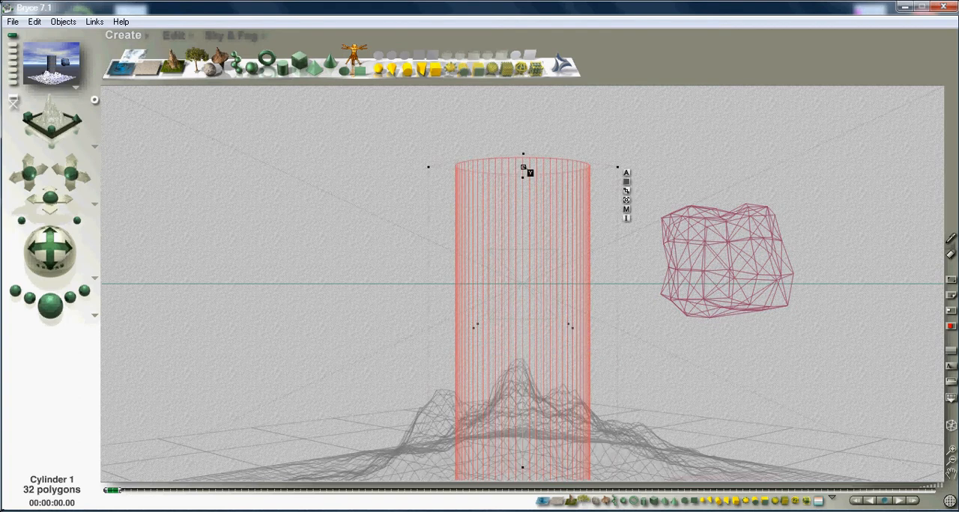
{"action": "left_click_drag", "start_coordinate": [523, 166], "coordinate": [514, 189]}
{"action": "left_click_drag", "start_coordinate": [561, 326], "coordinate": [315, 237]}
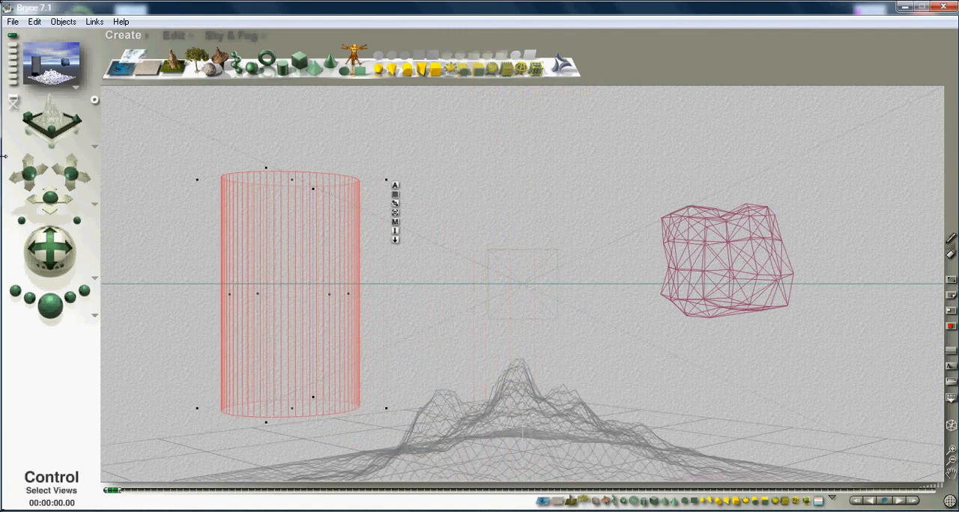
{"action": "left_click", "coordinate": [51, 307]}
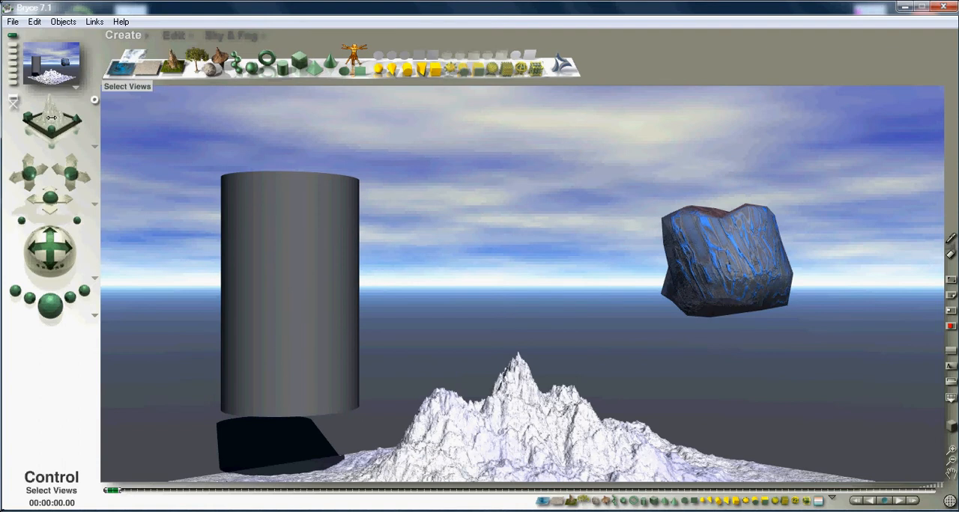
- Leave the render and cycle through the preset scene views, including top, side and front, back to the original camera view
{"action": "key", "text": "Escape"}
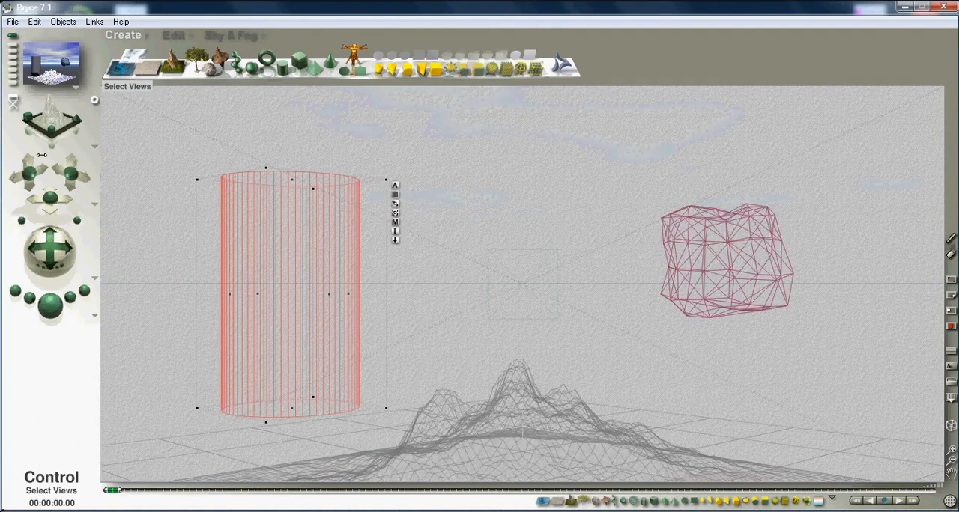
{"action": "left_click", "coordinate": [55, 115]}
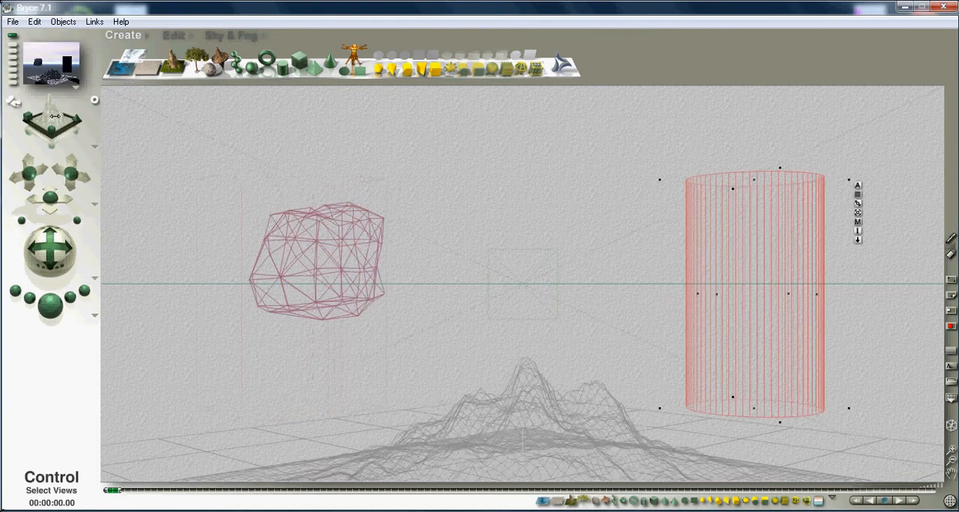
{"action": "left_click", "coordinate": [54, 116]}
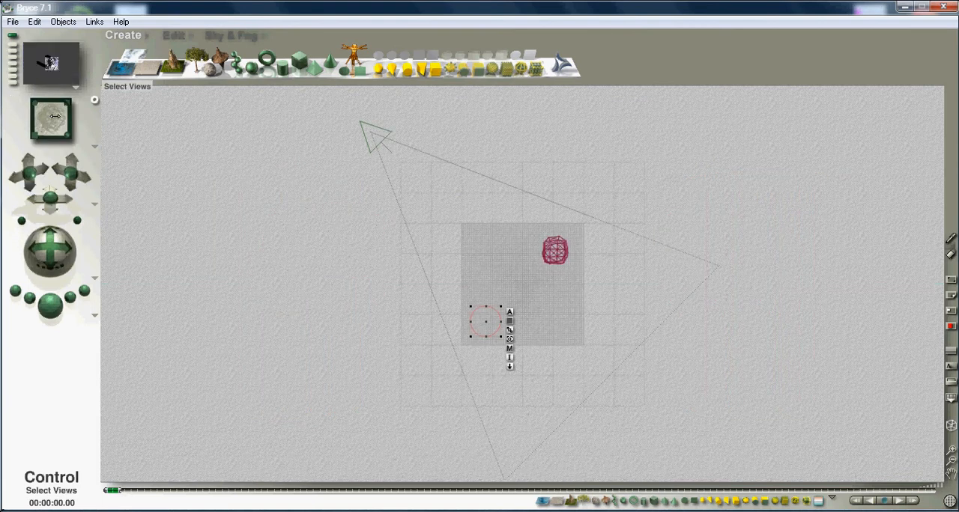
{"action": "left_click", "coordinate": [55, 116]}
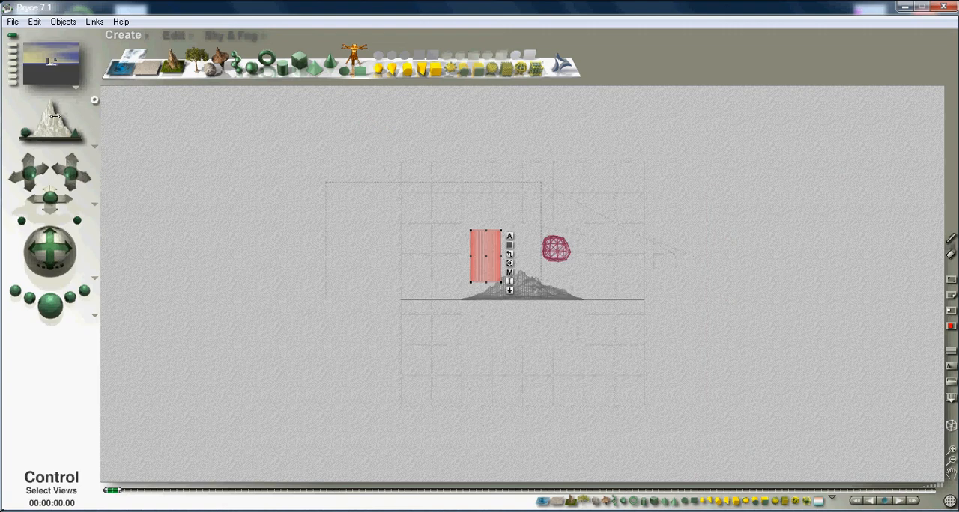
{"action": "left_click", "coordinate": [54, 116]}
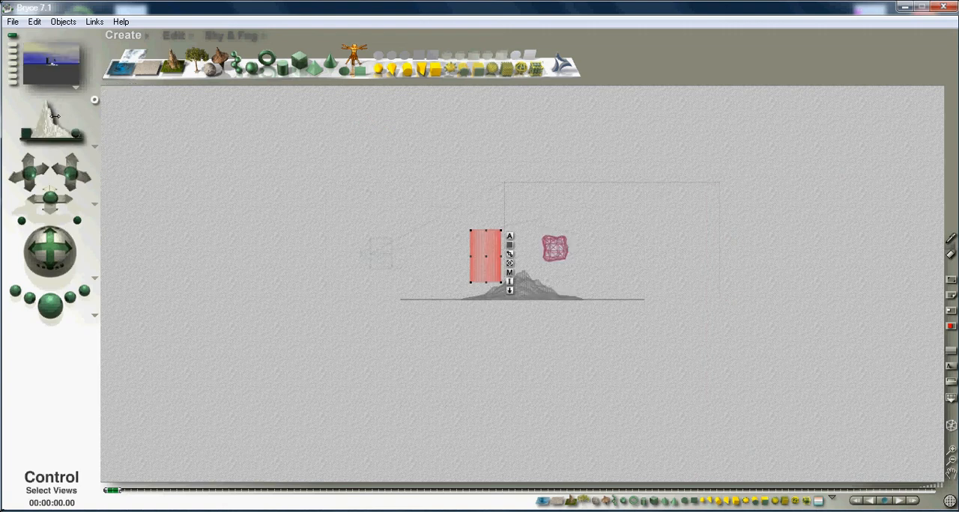
{"action": "left_click", "coordinate": [54, 116]}
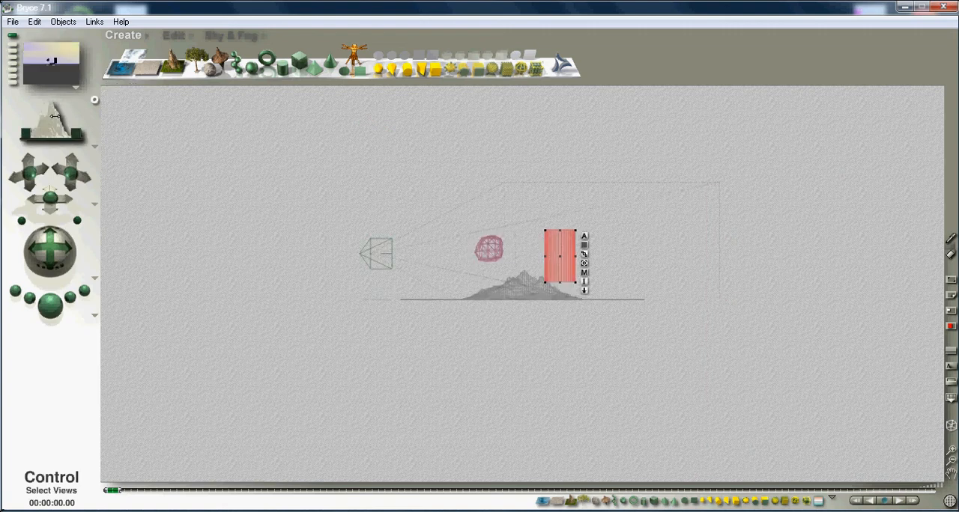
{"action": "left_click", "coordinate": [54, 115]}
{"action": "left_click", "coordinate": [55, 116]}
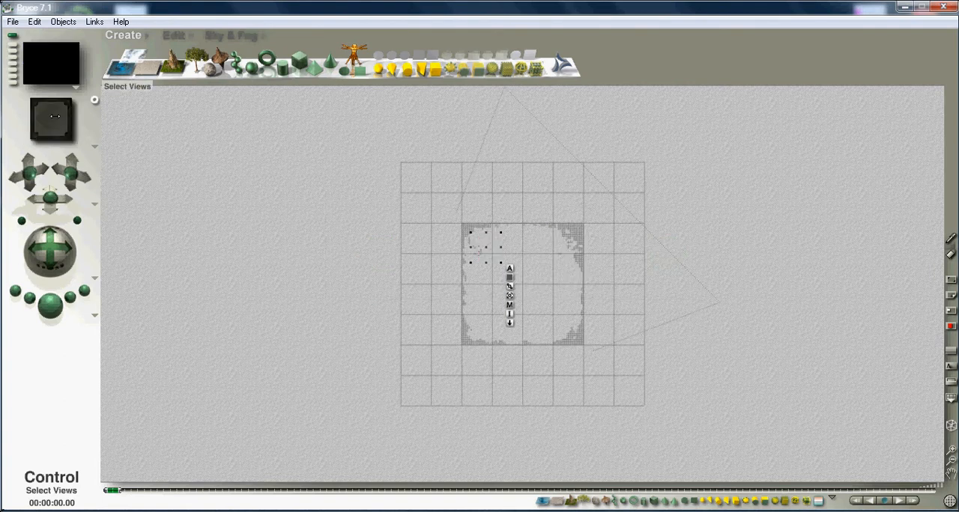
{"action": "left_click", "coordinate": [55, 115]}
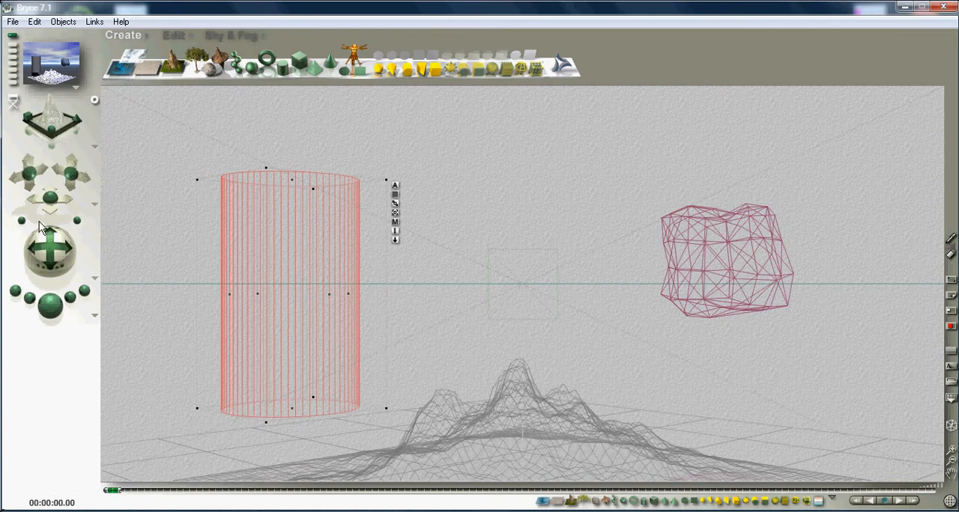
- Tilt the camera to look slightly down on the scene, and render the opposite perspective before returning to this view
{"action": "left_click_drag", "start_coordinate": [46, 236], "coordinate": [51, 239]}
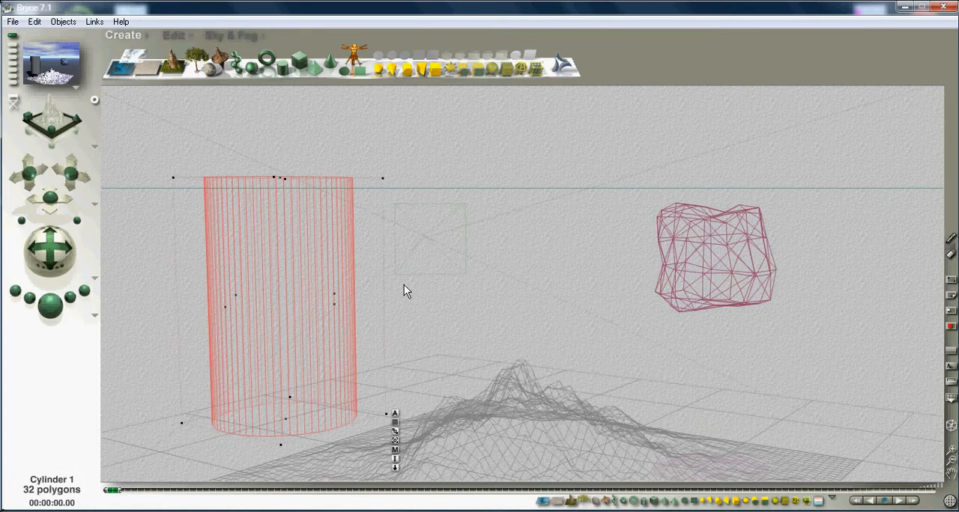
{"action": "left_click", "coordinate": [15, 104]}
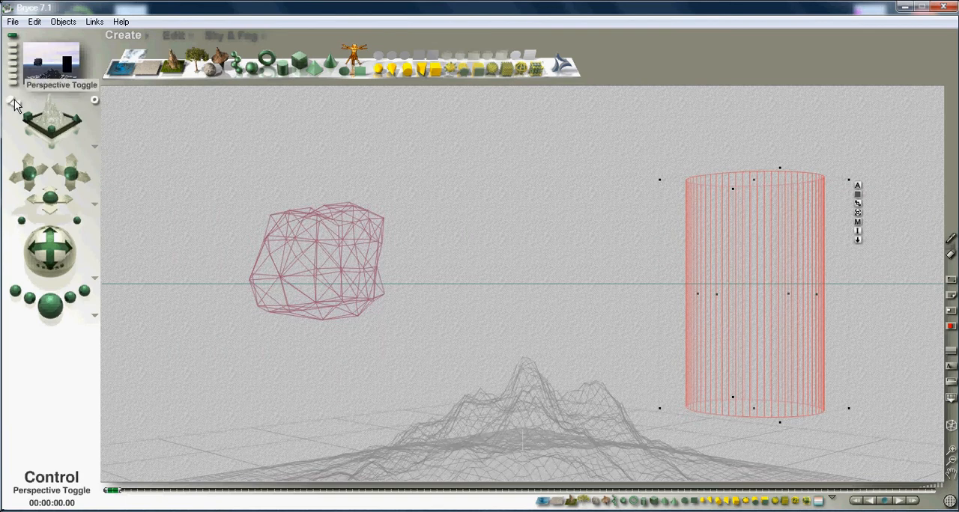
{"action": "left_click", "coordinate": [50, 305]}
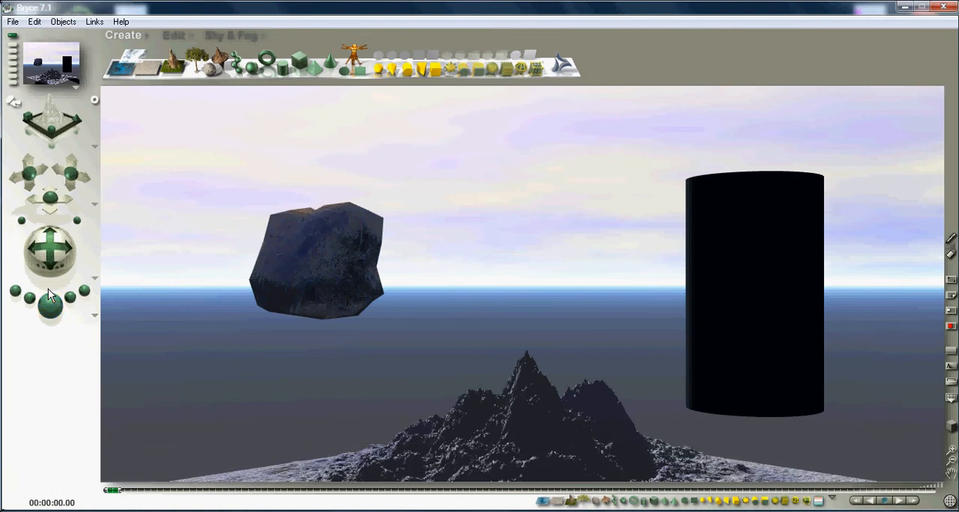
{"action": "left_click", "coordinate": [16, 123]}
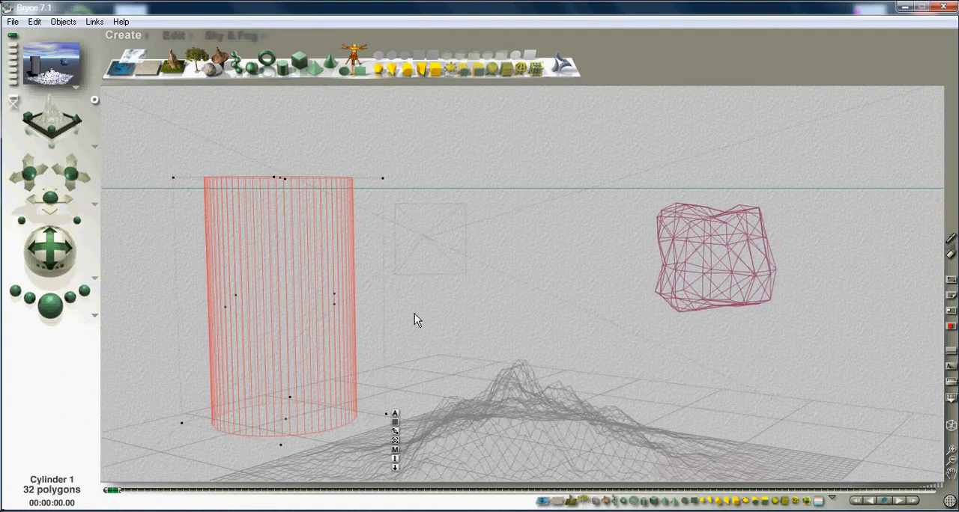
- Open the material library for the cylinder and look through the Vegetation and Plains terrain materials
{"action": "left_click", "coordinate": [395, 449]}
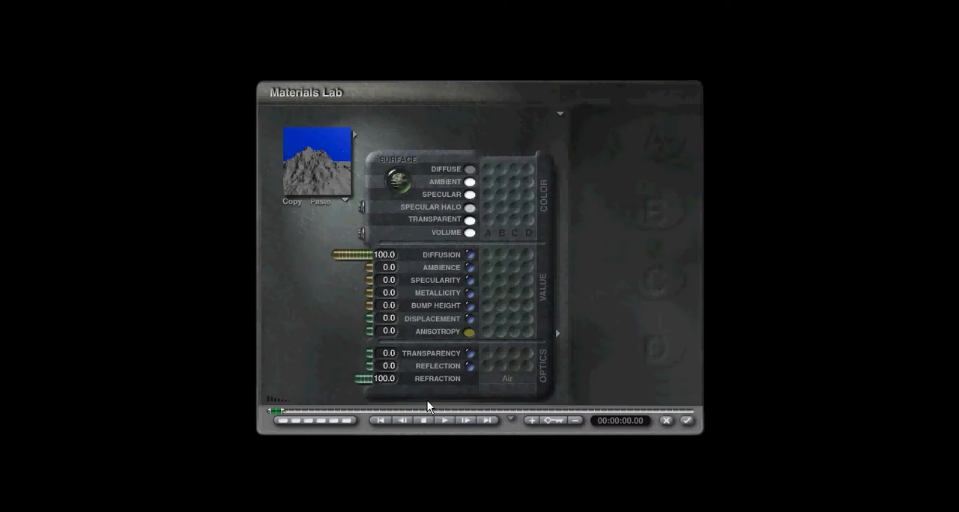
{"action": "left_click", "coordinate": [353, 133]}
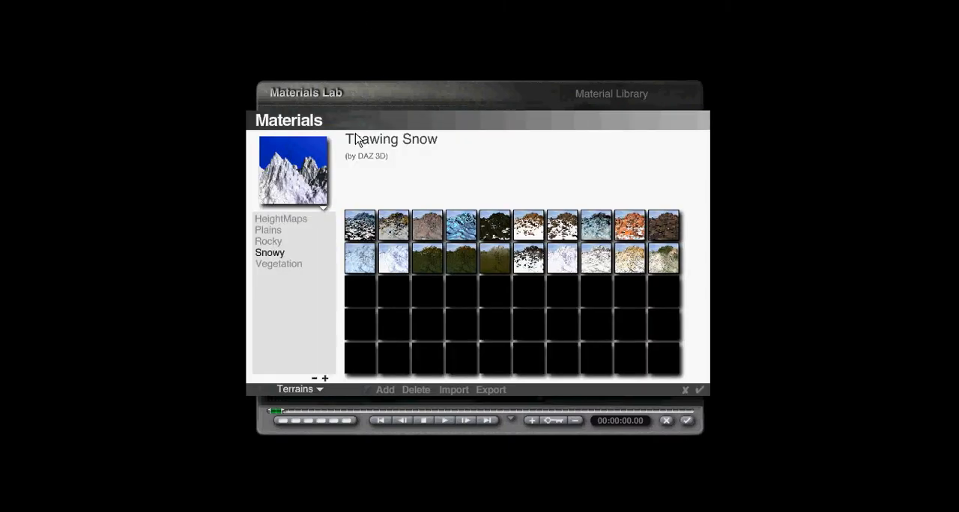
{"action": "left_click", "coordinate": [267, 264]}
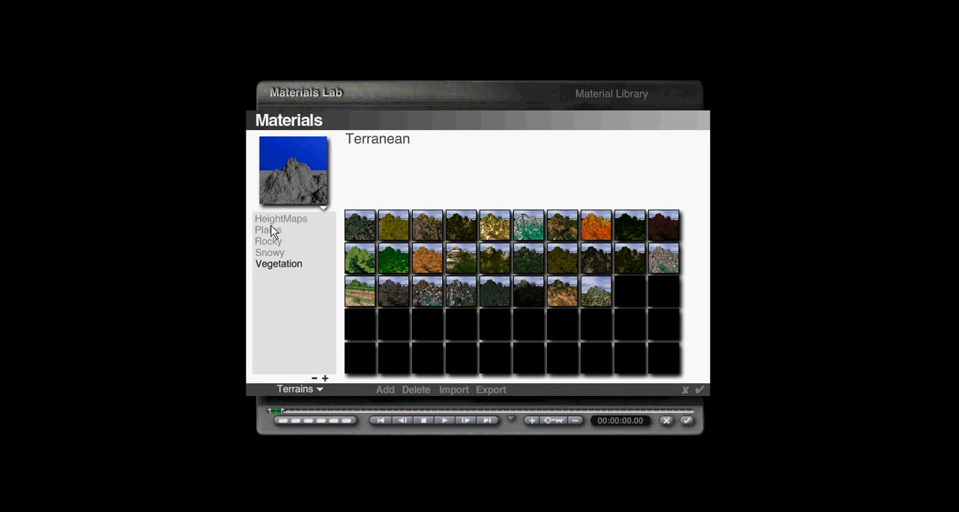
{"action": "left_click", "coordinate": [269, 229]}
- Try the Slabfire material from the Contributing Artists collection on the cylinder
{"action": "left_click", "coordinate": [310, 387]}
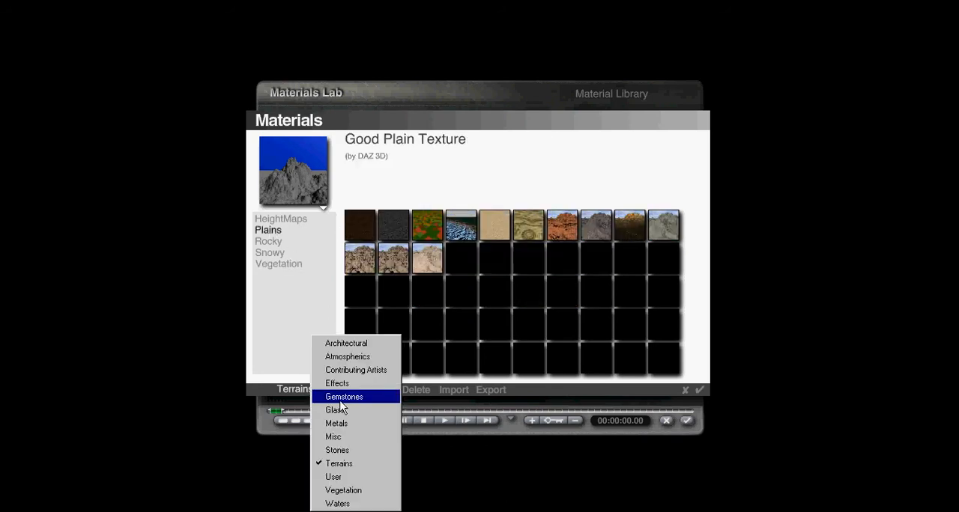
{"action": "left_click", "coordinate": [341, 397]}
{"action": "left_click", "coordinate": [325, 389]}
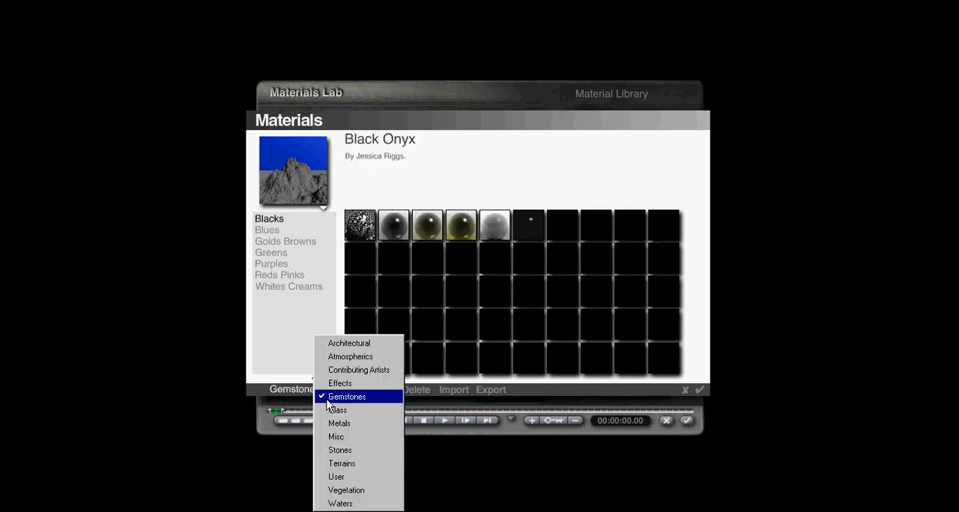
{"action": "left_click", "coordinate": [337, 369]}
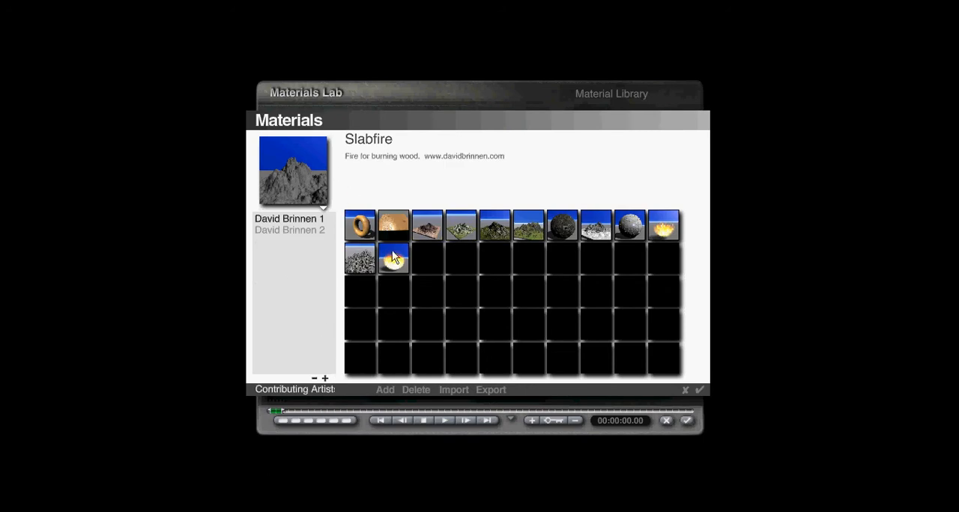
{"action": "left_click", "coordinate": [381, 260]}
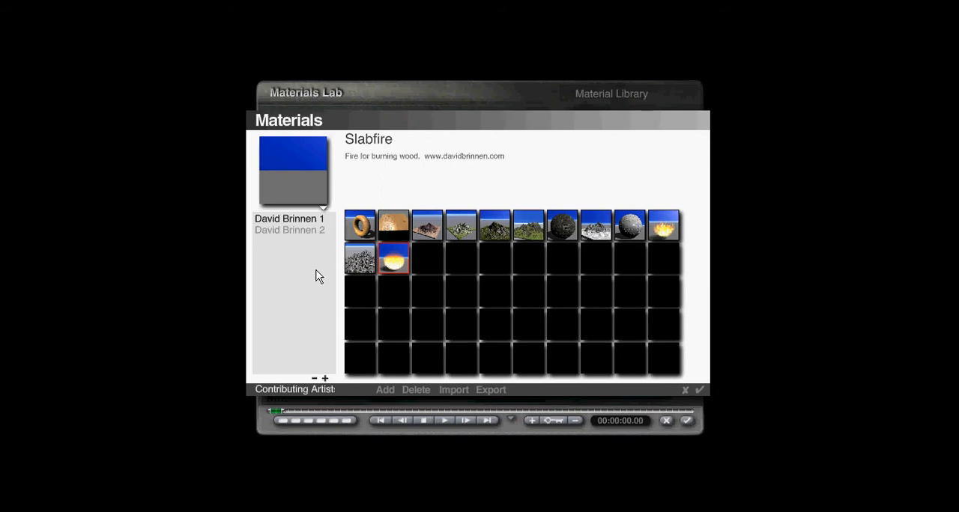
- Apply the Peridot 2 material from the Blacks group of Gemstones to the cylinder and render the scene
{"action": "left_click", "coordinate": [301, 390]}
{"action": "left_click", "coordinate": [335, 397]}
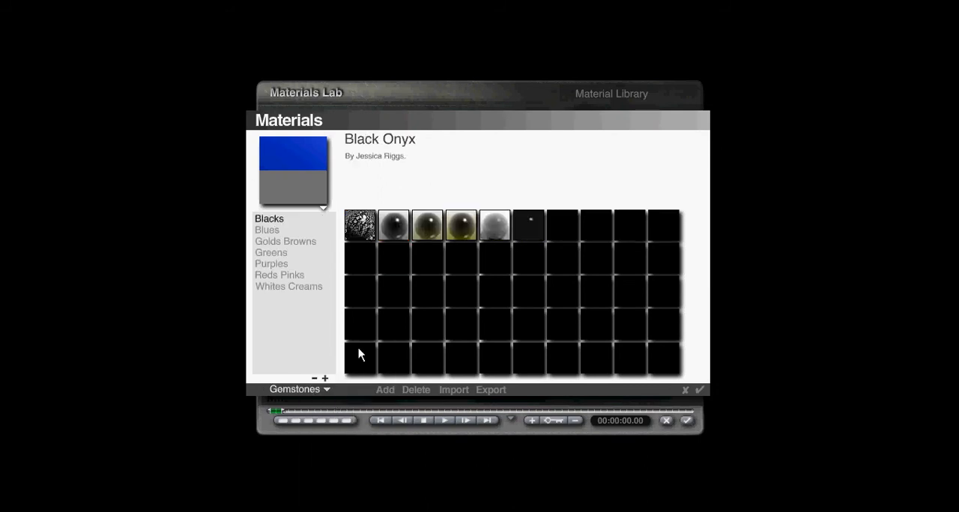
{"action": "left_click", "coordinate": [426, 223]}
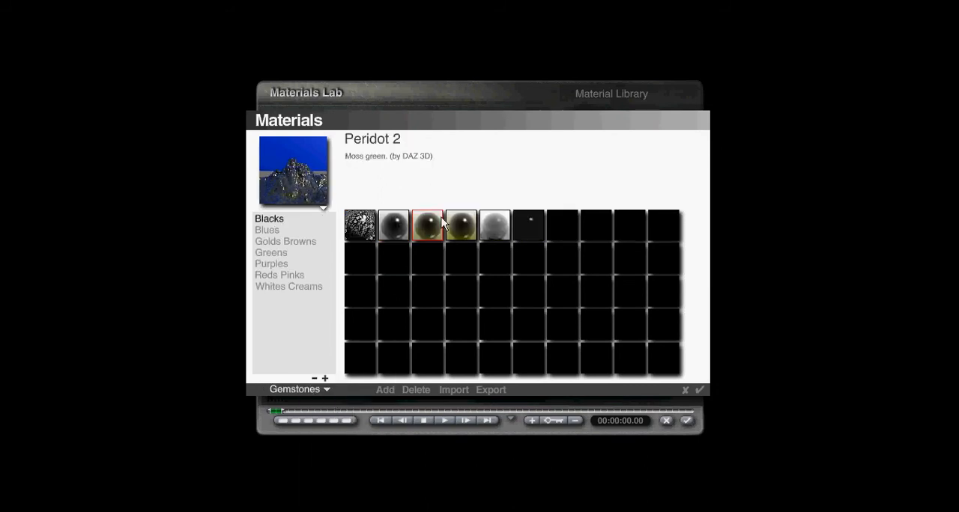
{"action": "left_click", "coordinate": [699, 390]}
{"action": "left_click", "coordinate": [687, 421]}
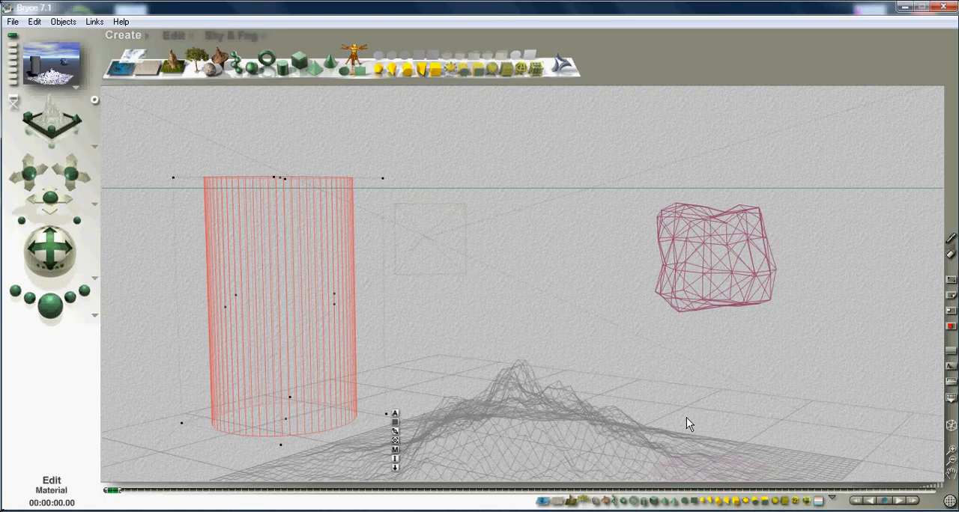
{"action": "left_click", "coordinate": [50, 307]}
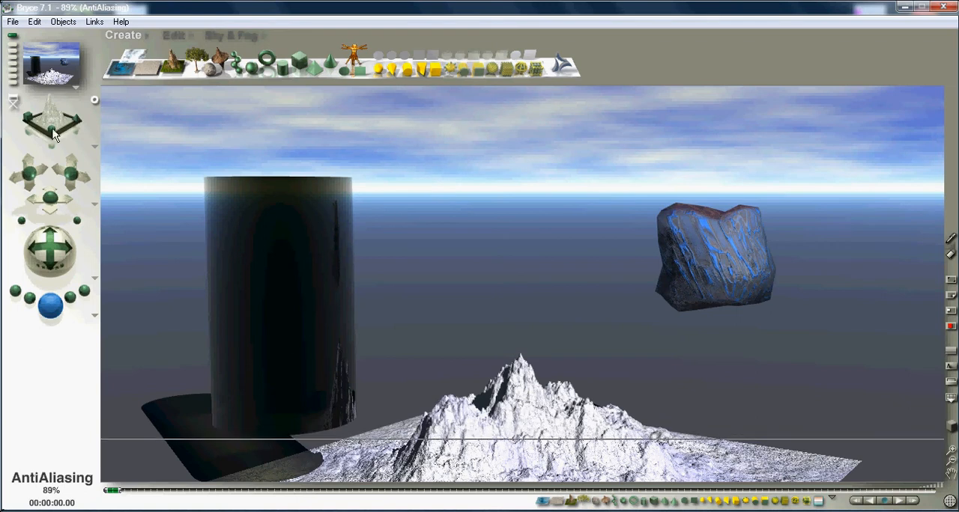
{"action": "key", "text": "Escape"}
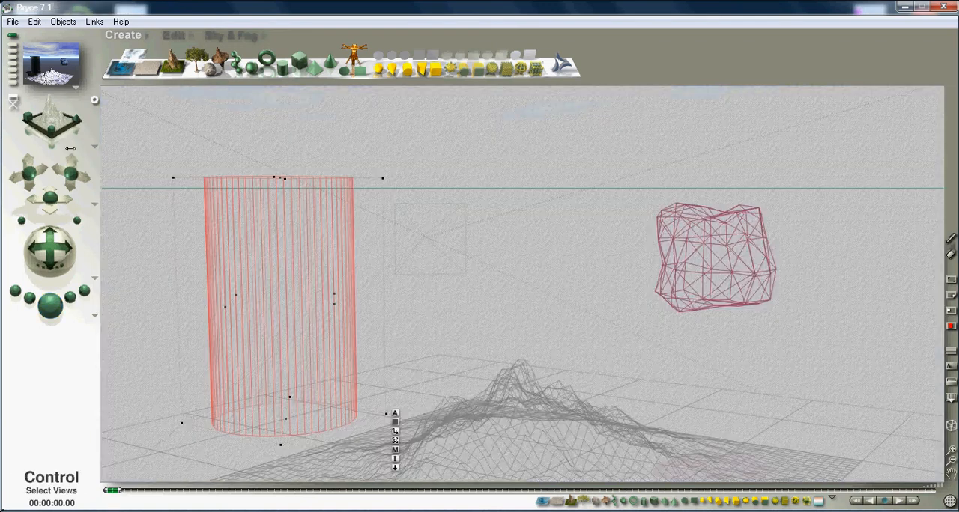
- Open the ground plane's material for editing and set its preview shape to Ground
{"action": "left_click", "coordinate": [410, 370]}
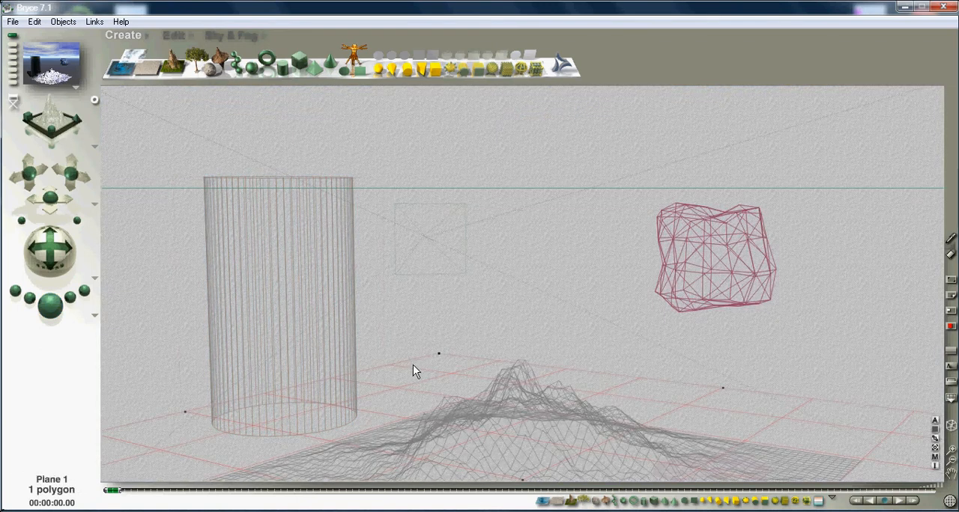
{"action": "left_click", "coordinate": [936, 458]}
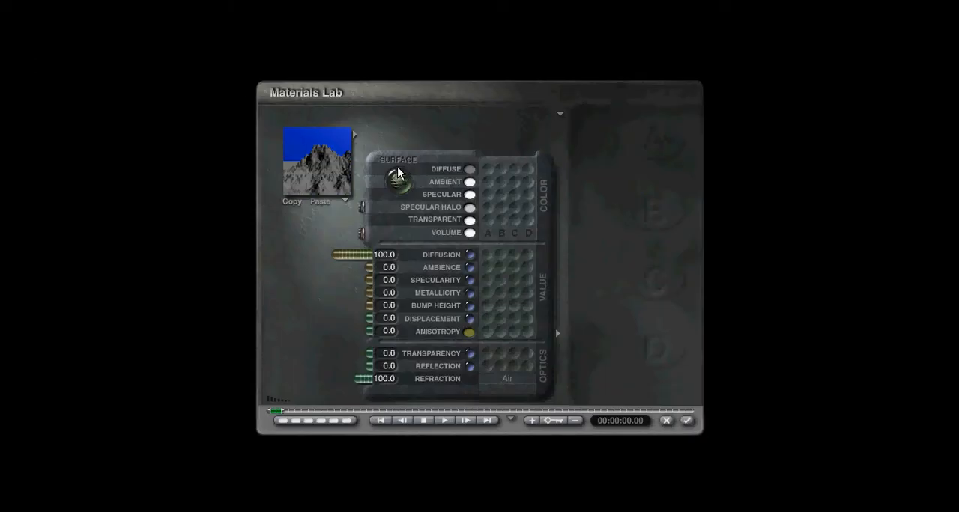
{"action": "left_click", "coordinate": [344, 199]}
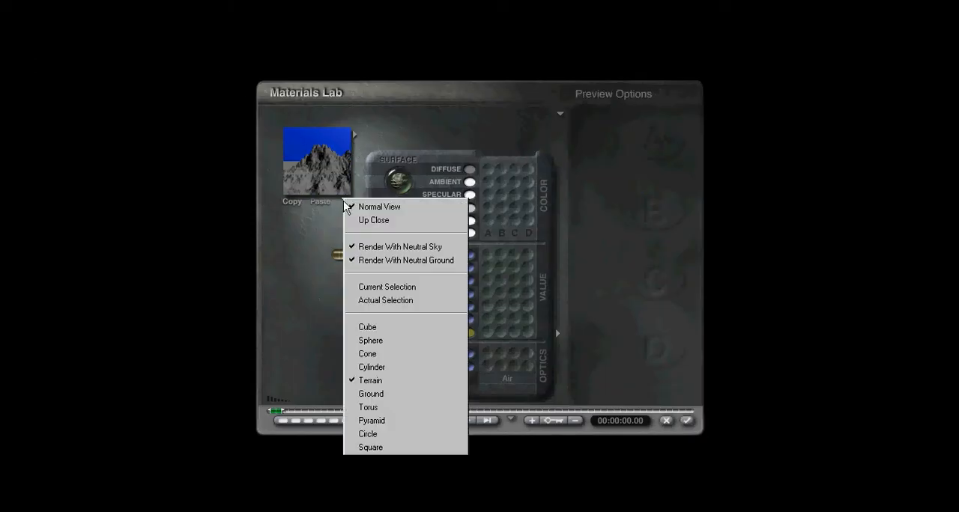
{"action": "left_click", "coordinate": [379, 394]}
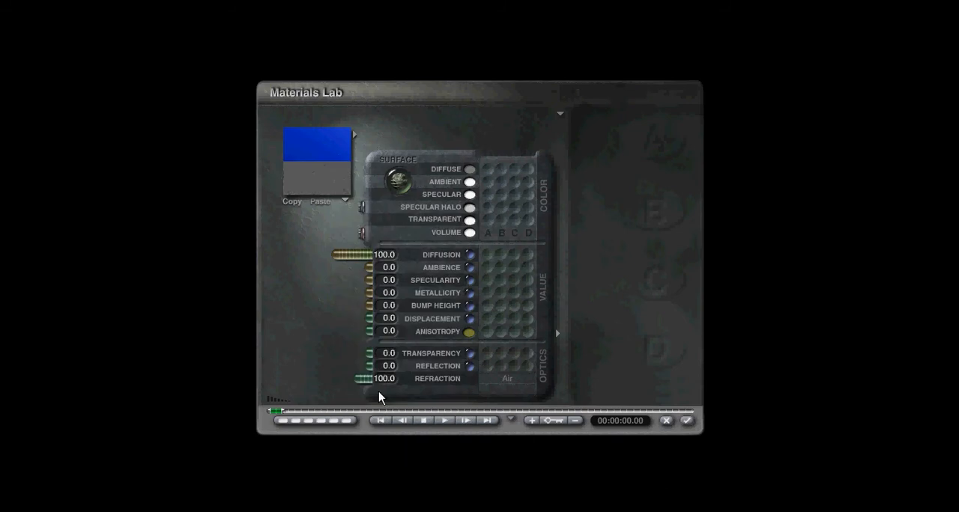
- Apply the red-and-blue checkered material from Architectural Flooring to the ground plane and render the scene
{"action": "left_click", "coordinate": [354, 140]}
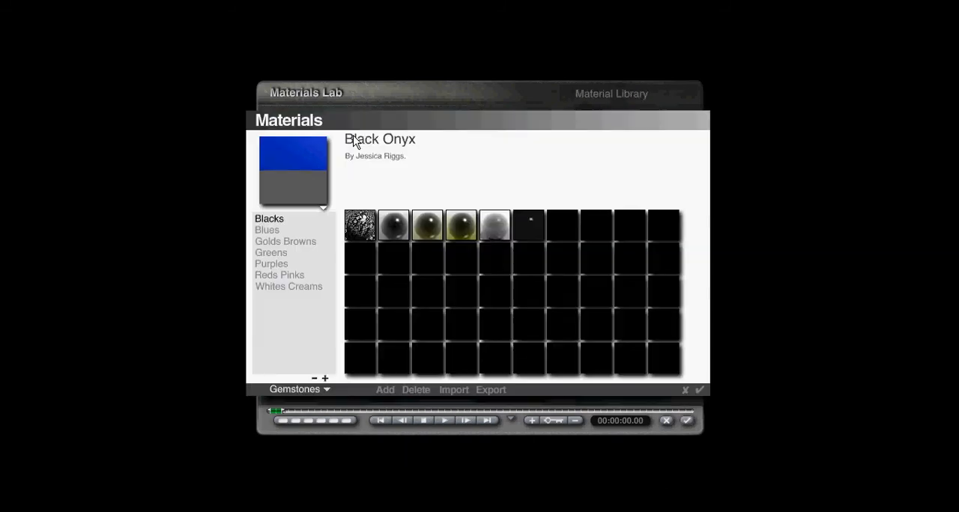
{"action": "left_click", "coordinate": [307, 397]}
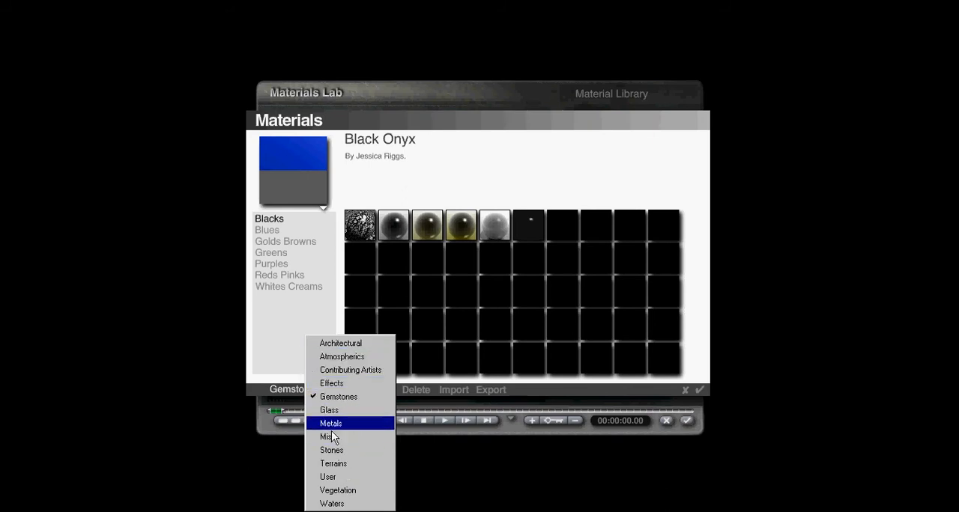
{"action": "left_click", "coordinate": [354, 344]}
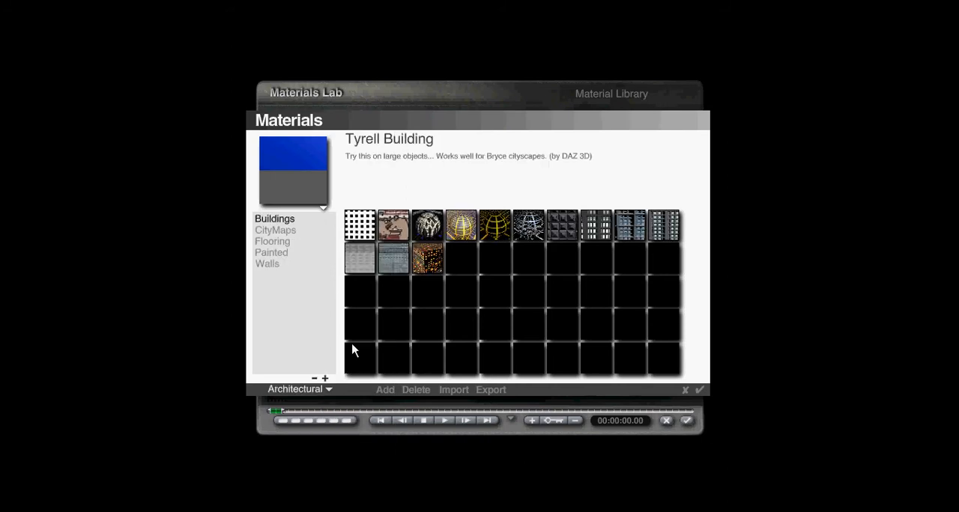
{"action": "left_click", "coordinate": [273, 242]}
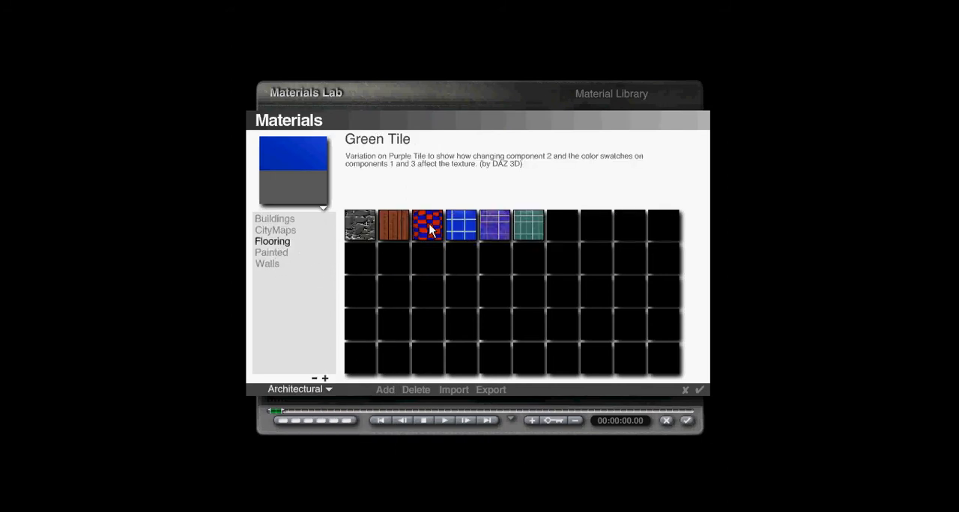
{"action": "left_click", "coordinate": [427, 227]}
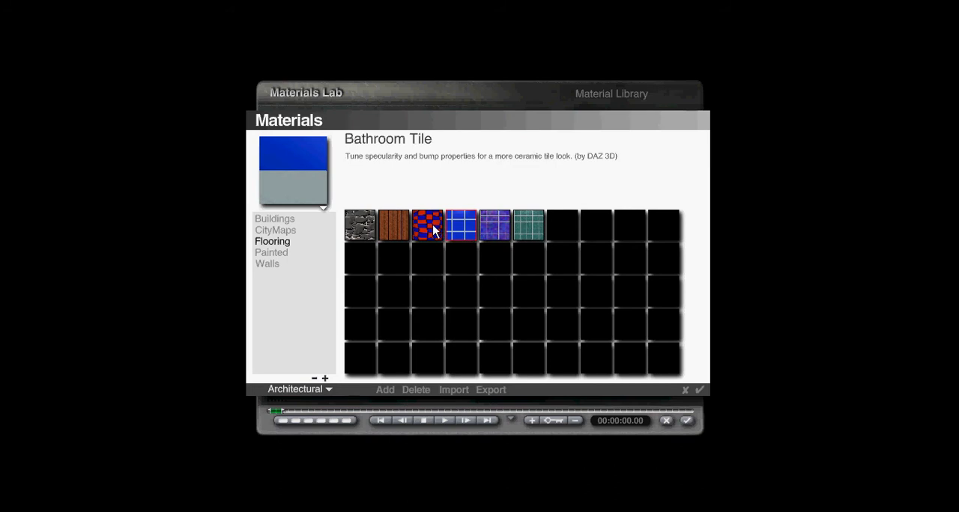
{"action": "left_click", "coordinate": [698, 390]}
{"action": "left_click", "coordinate": [687, 420]}
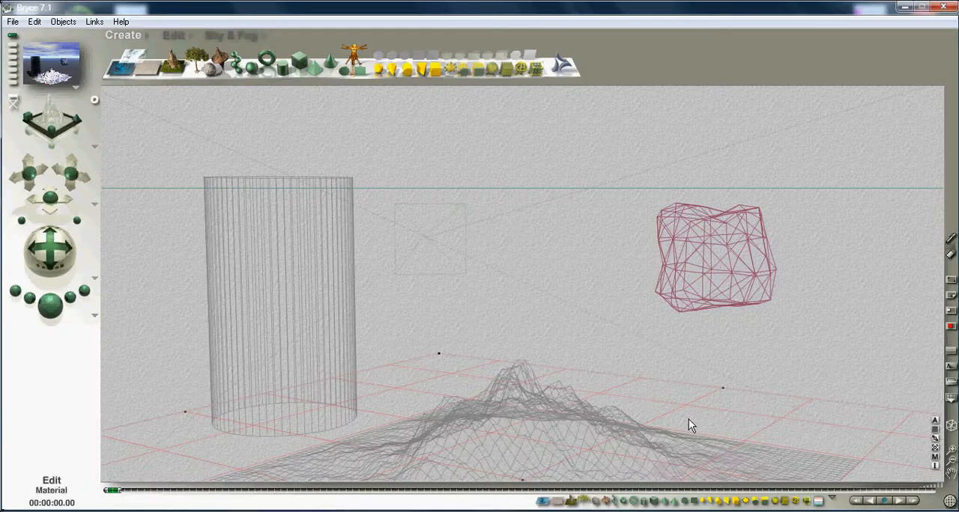
{"action": "left_click", "coordinate": [48, 309]}
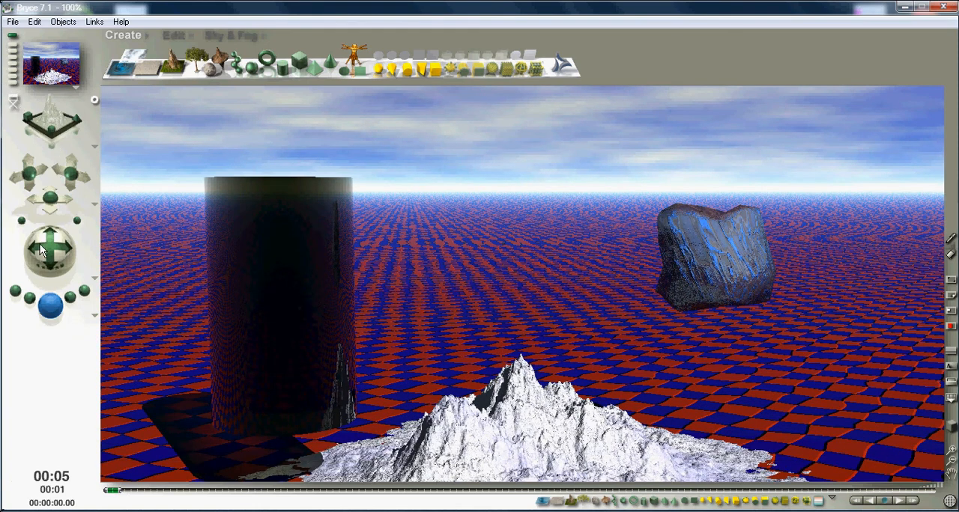
- Orbit the camera with the trackball, reset the views to their defaults and render the scene
{"action": "left_click", "coordinate": [51, 269]}
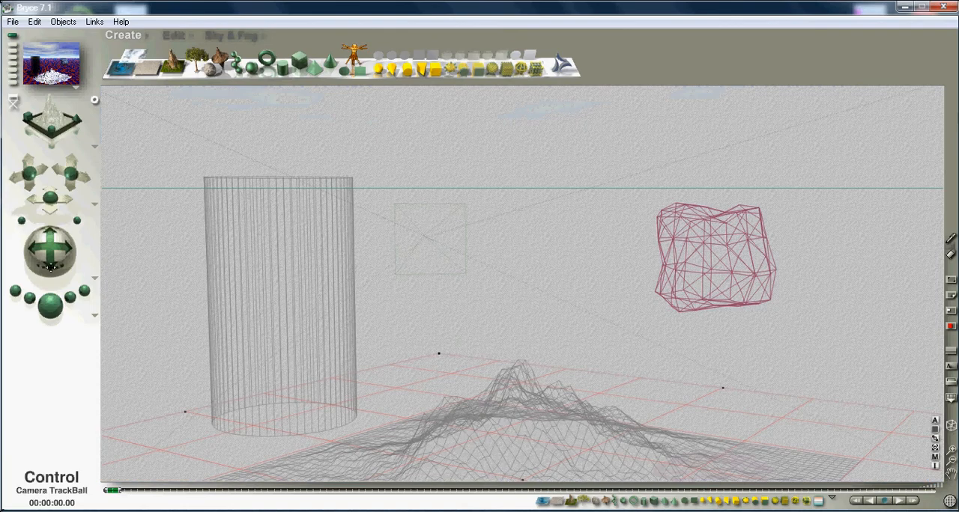
{"action": "left_click_drag", "start_coordinate": [46, 253], "coordinate": [59, 253]}
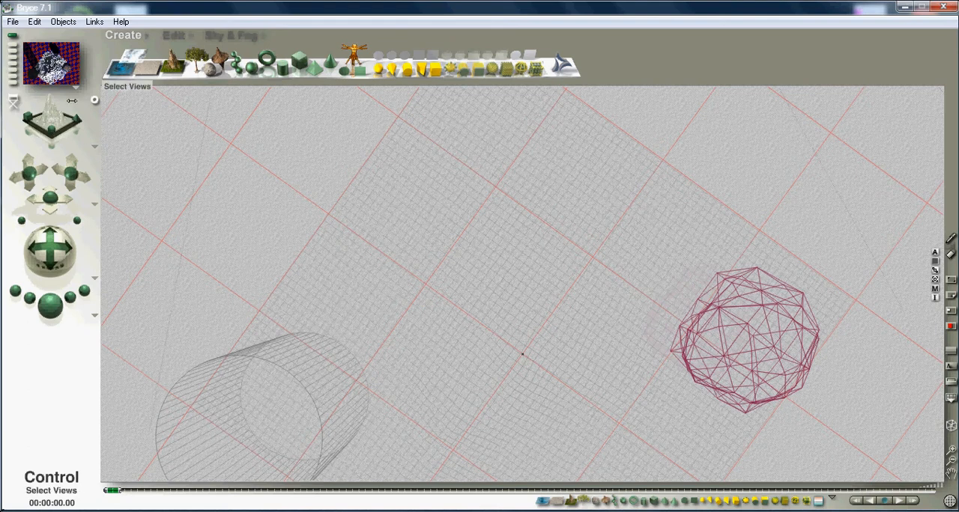
{"action": "left_click", "coordinate": [95, 147]}
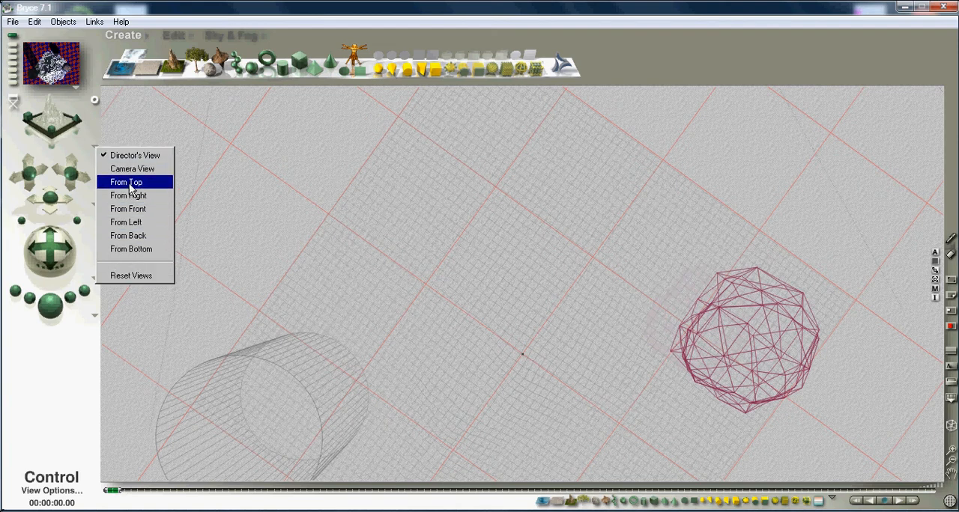
{"action": "left_click", "coordinate": [131, 276]}
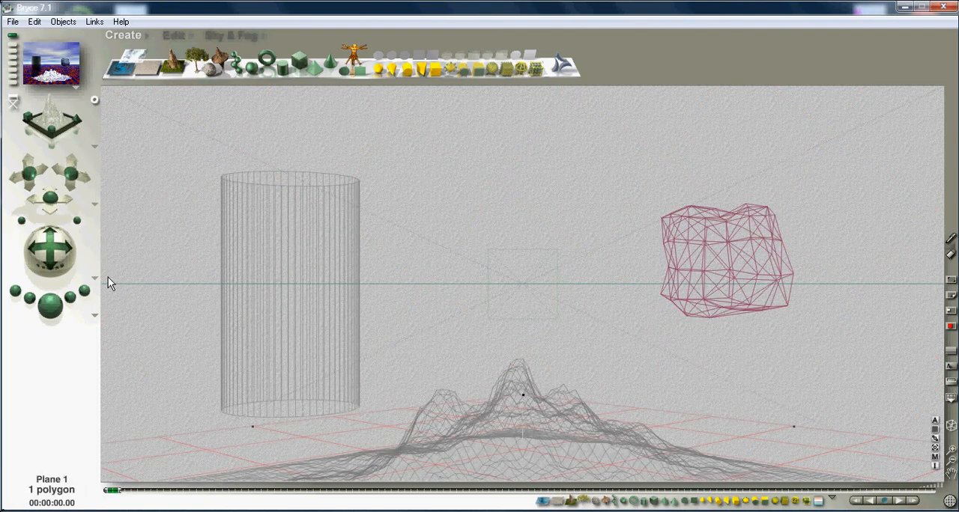
{"action": "left_click", "coordinate": [50, 307]}
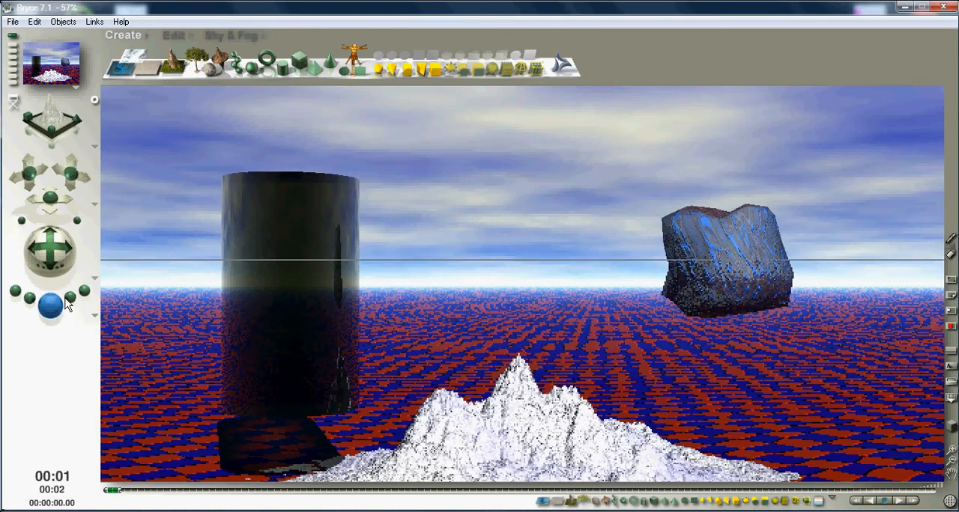
{"action": "key", "text": "Escape"}
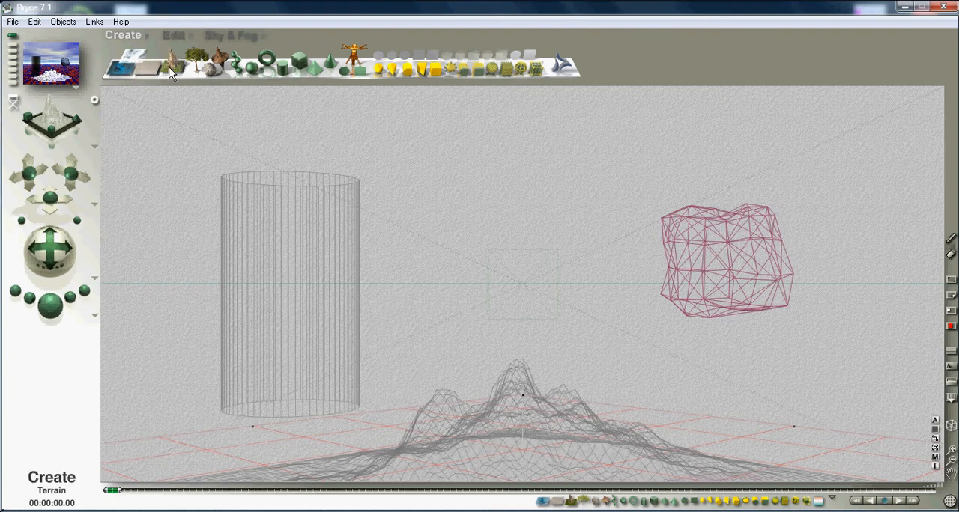
- Open the Sky Lab and switch the sun controls from day to night, leaving the sky preset library without choosing anything
{"action": "left_click", "coordinate": [232, 36]}
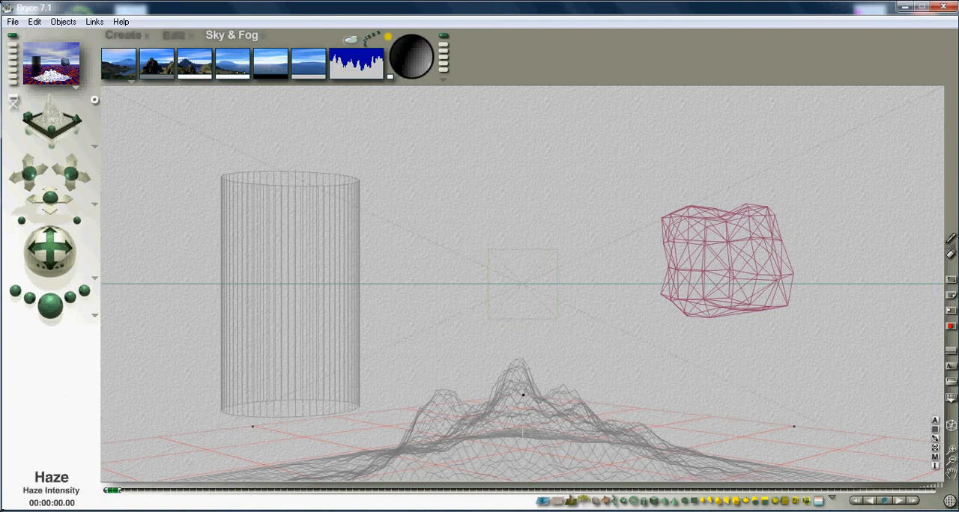
{"action": "left_click", "coordinate": [351, 45]}
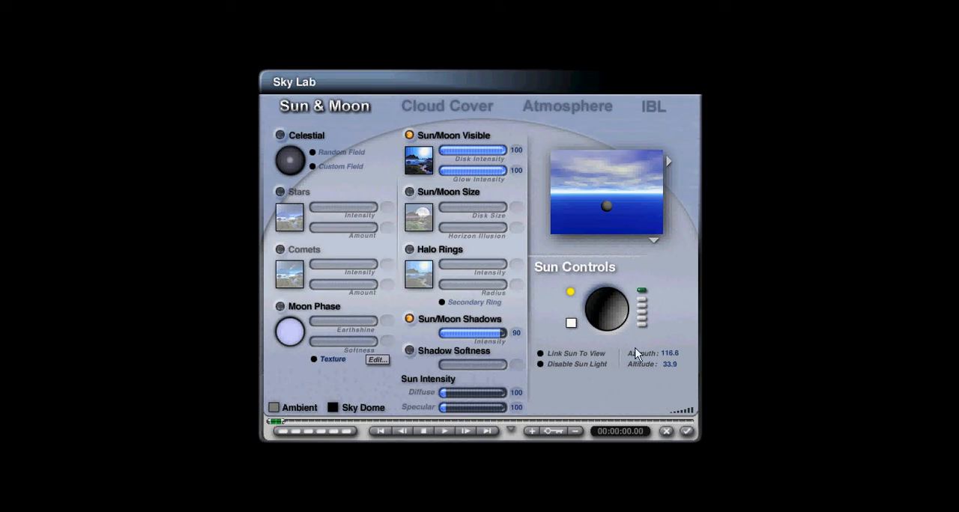
{"action": "left_click", "coordinate": [570, 293]}
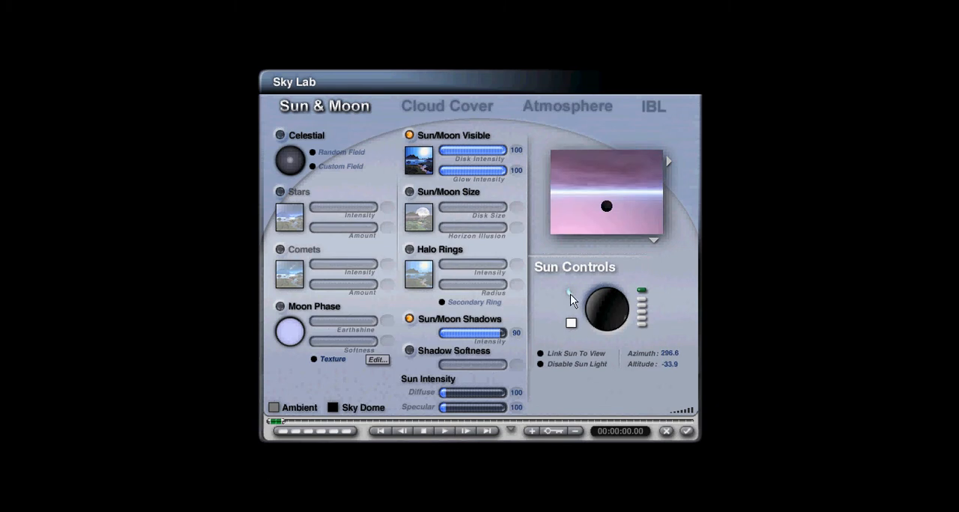
{"action": "left_click", "coordinate": [570, 292]}
{"action": "left_click", "coordinate": [570, 293]}
{"action": "left_click", "coordinate": [669, 159]}
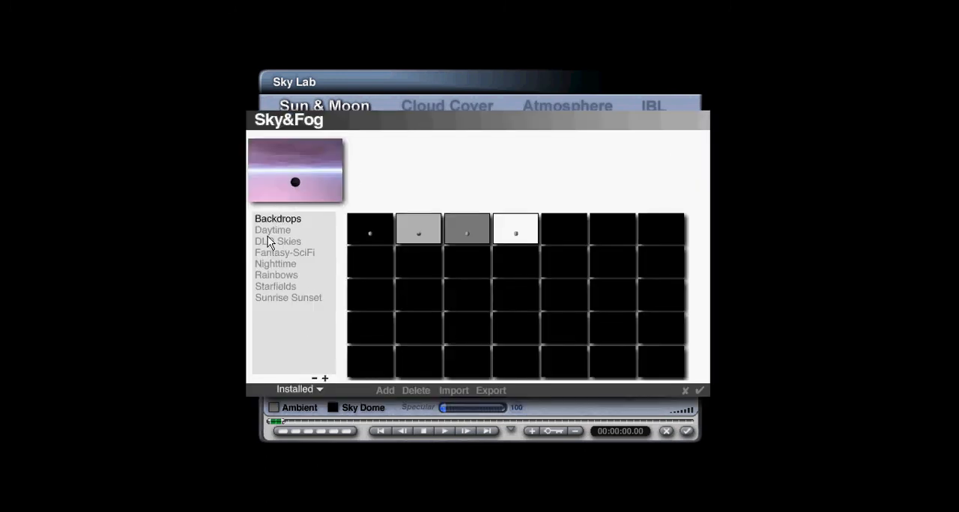
{"action": "left_click", "coordinate": [685, 390]}
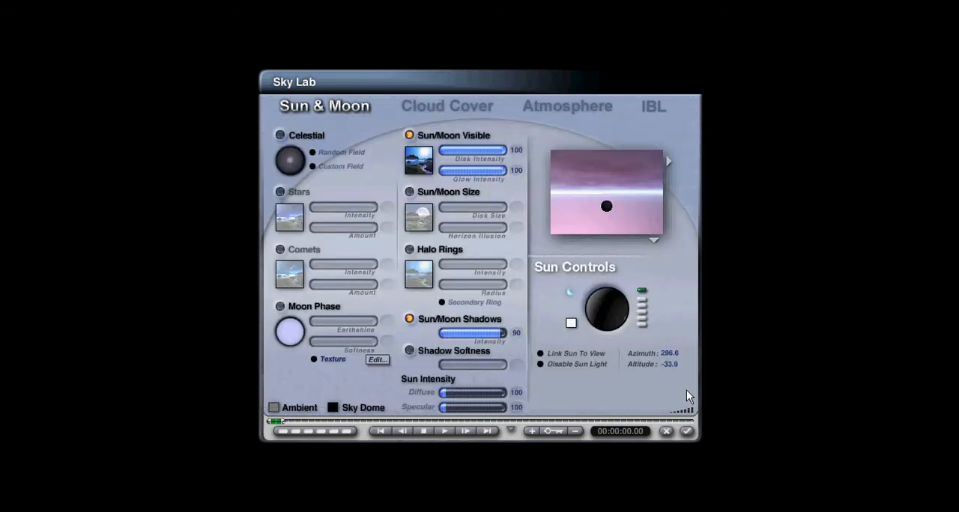
- Set the Sky Lab preview to Render in Scene and switch the sun controls back to day
{"action": "left_click", "coordinate": [654, 242]}
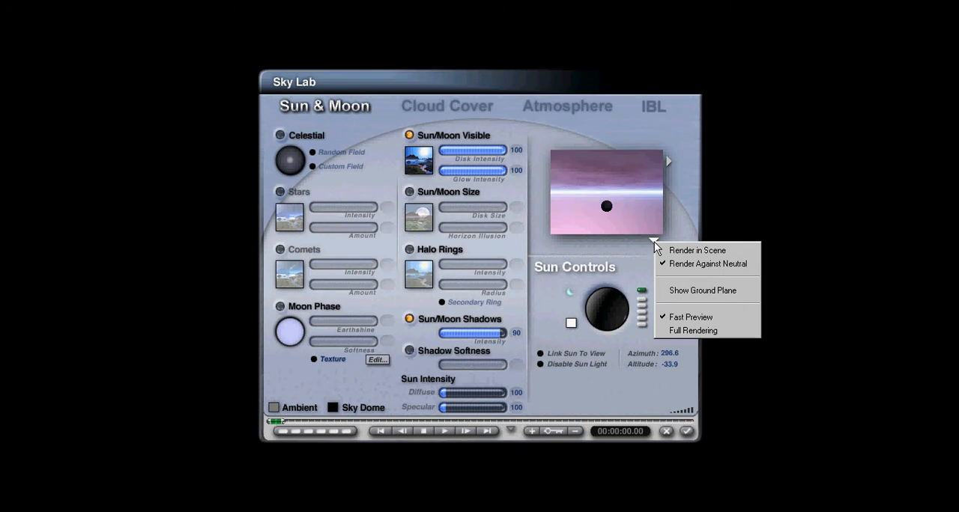
{"action": "left_click", "coordinate": [712, 250]}
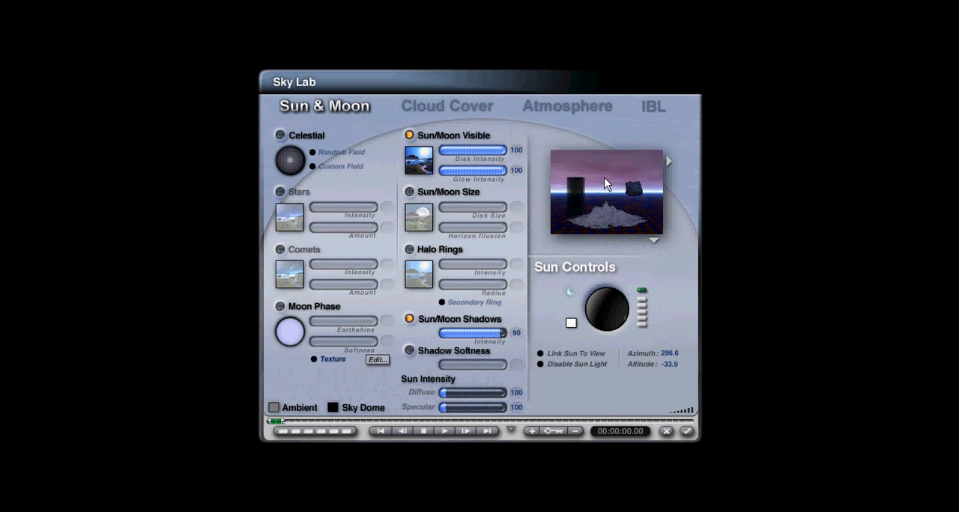
{"action": "left_click", "coordinate": [571, 293]}
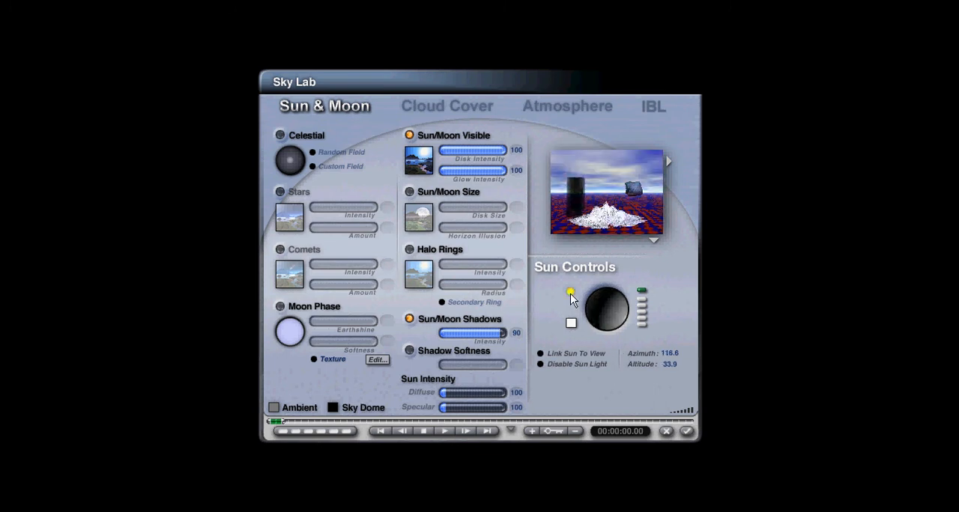
- Apply the Lemon Cantaloupe sky preset from the Daytime category and render the scene
{"action": "left_click", "coordinate": [667, 160]}
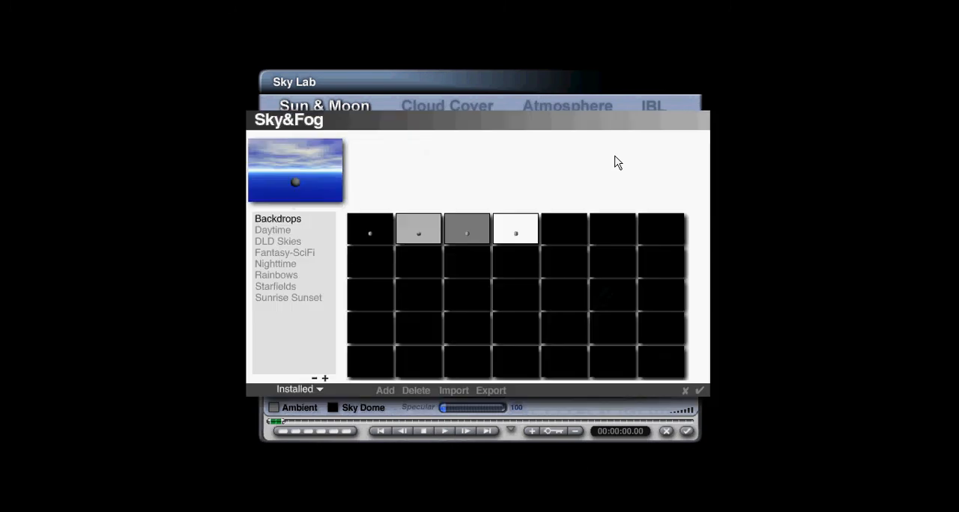
{"action": "left_click", "coordinate": [271, 230]}
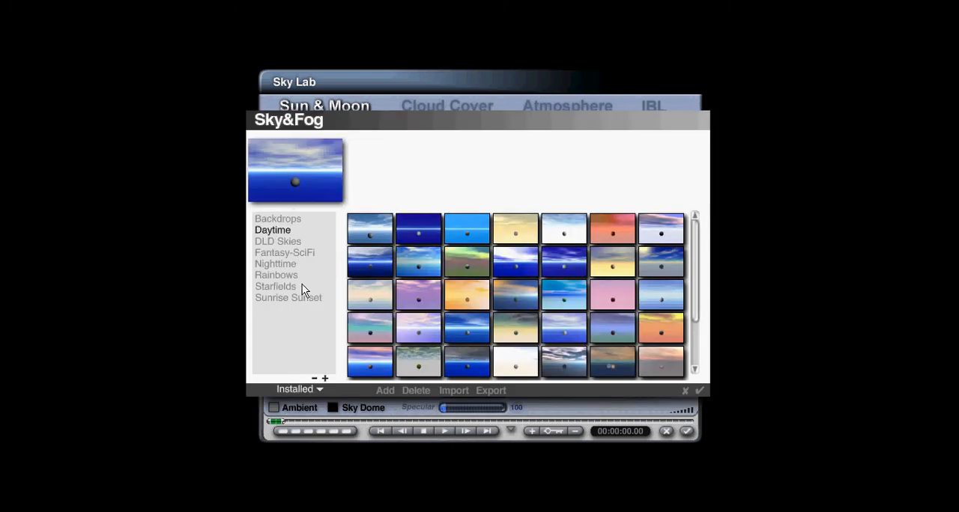
{"action": "left_click", "coordinate": [656, 335]}
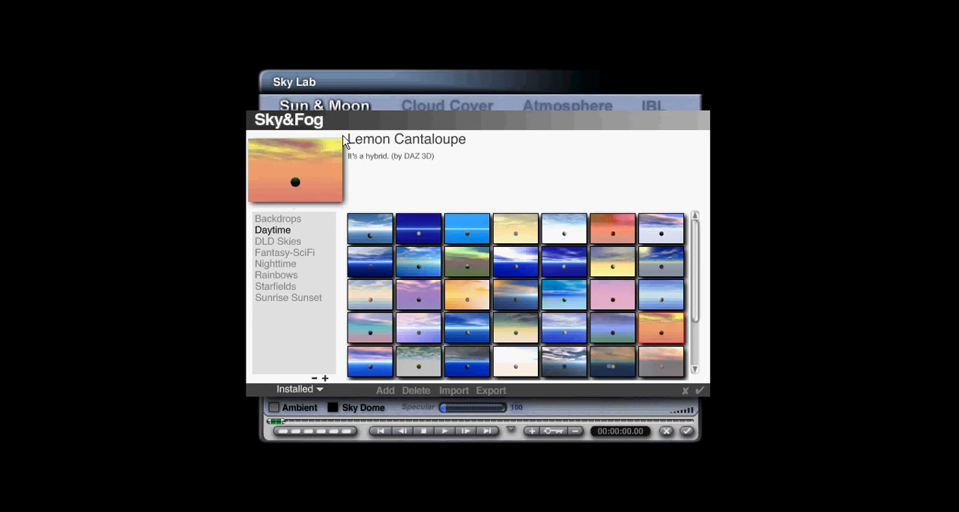
{"action": "left_click", "coordinate": [698, 388]}
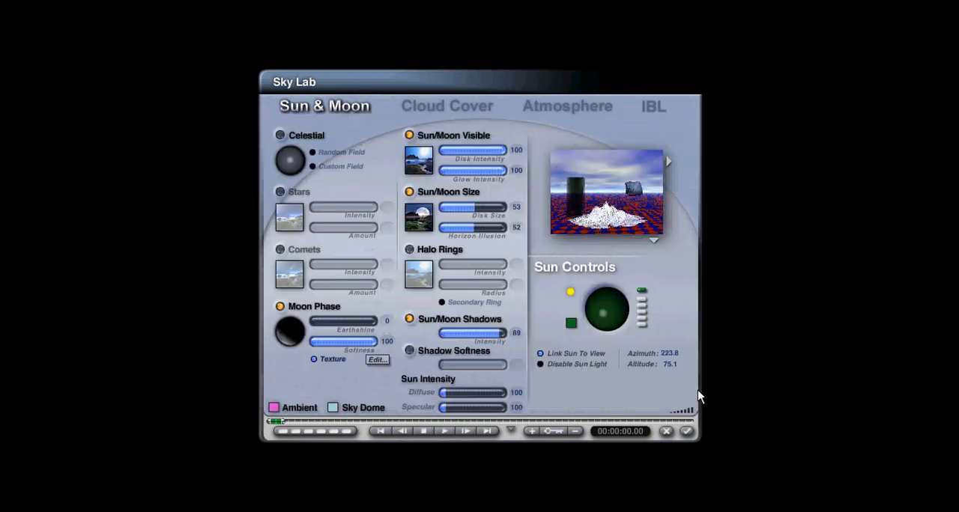
{"action": "left_click", "coordinate": [688, 431]}
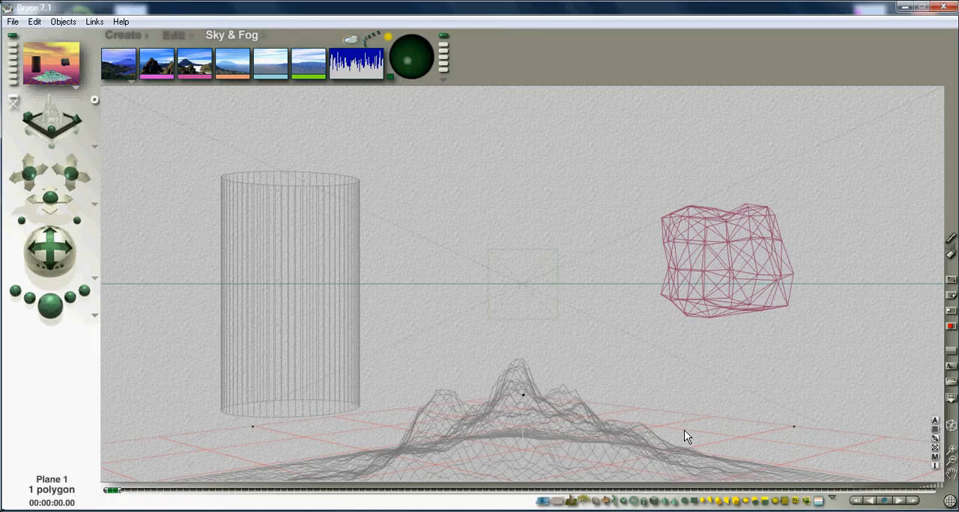
{"action": "left_click", "coordinate": [57, 313]}
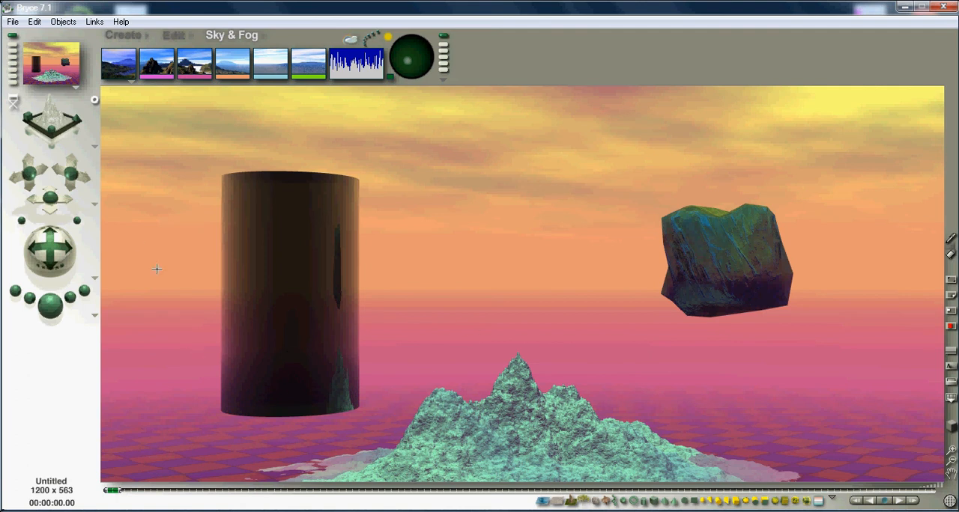
- Render the scene from the camera view and from the top view
{"action": "left_click", "coordinate": [53, 114]}
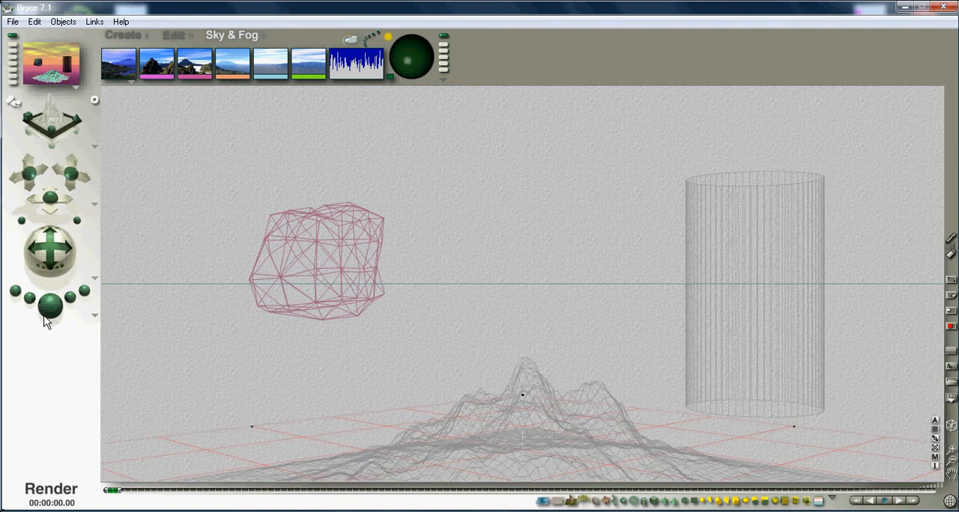
{"action": "left_click", "coordinate": [50, 307]}
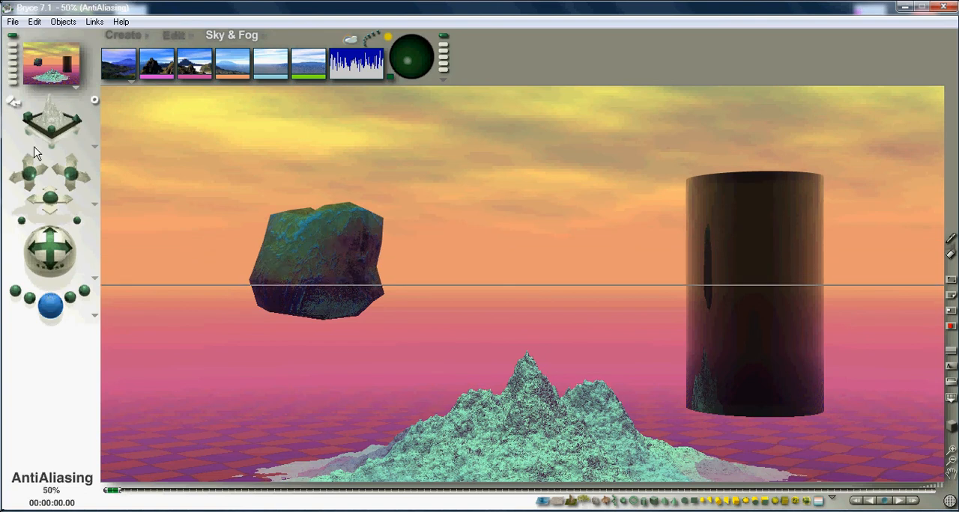
{"action": "left_click", "coordinate": [90, 144]}
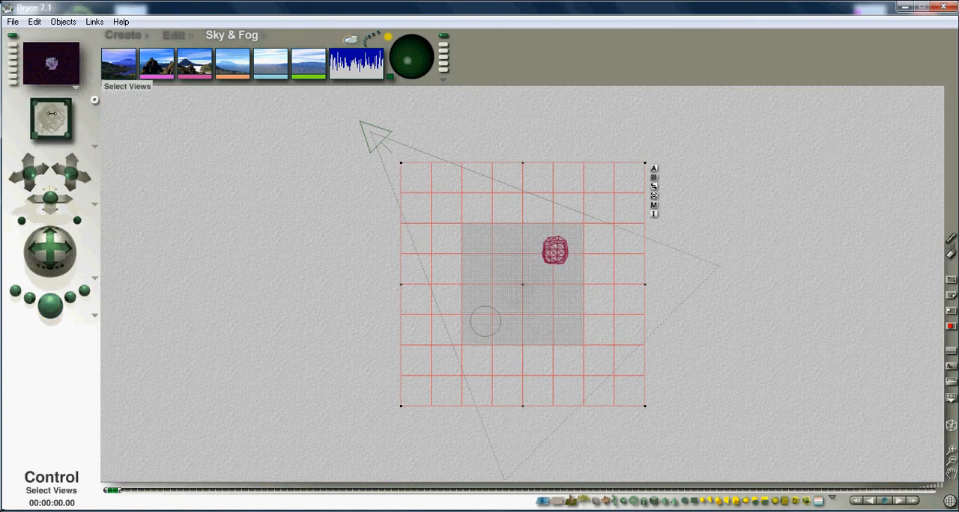
{"action": "left_click", "coordinate": [55, 300]}
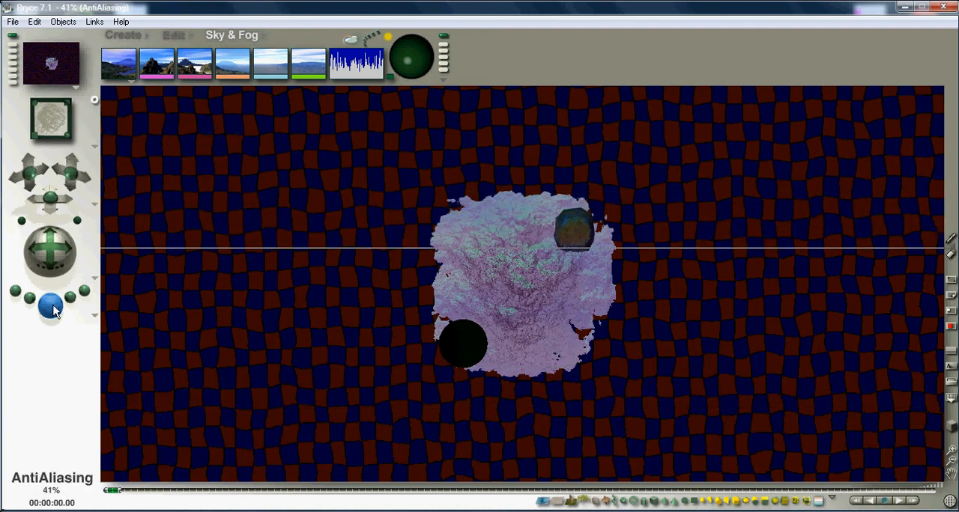
- Switch to the From Right view and render the scene
{"action": "left_click", "coordinate": [94, 148]}
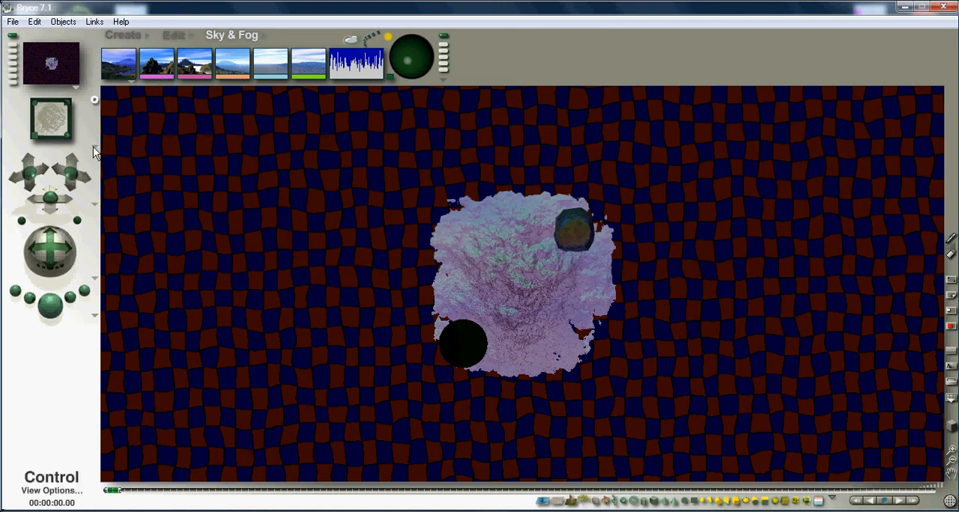
{"action": "left_click", "coordinate": [96, 148]}
{"action": "left_click", "coordinate": [119, 194]}
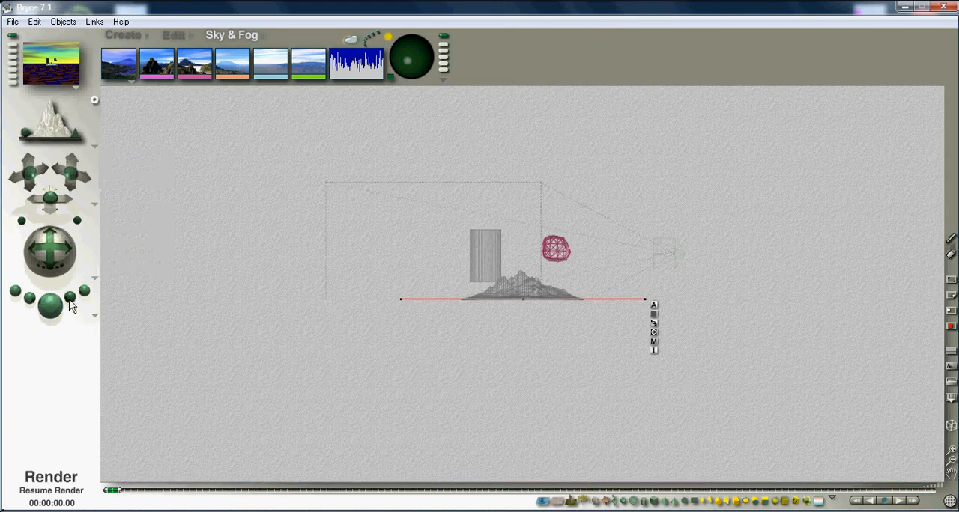
{"action": "left_click", "coordinate": [58, 308]}
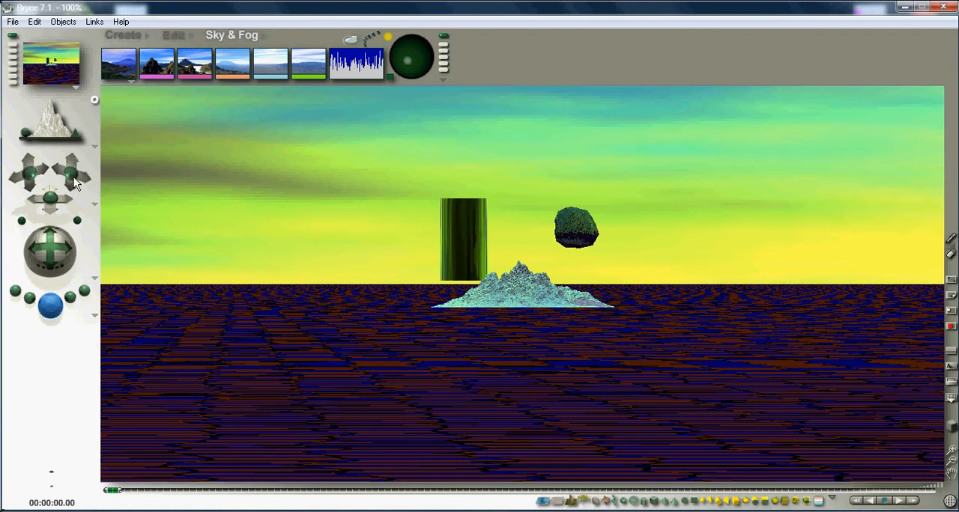
- Switch to the From Front view and render the scene
{"action": "left_click", "coordinate": [95, 147]}
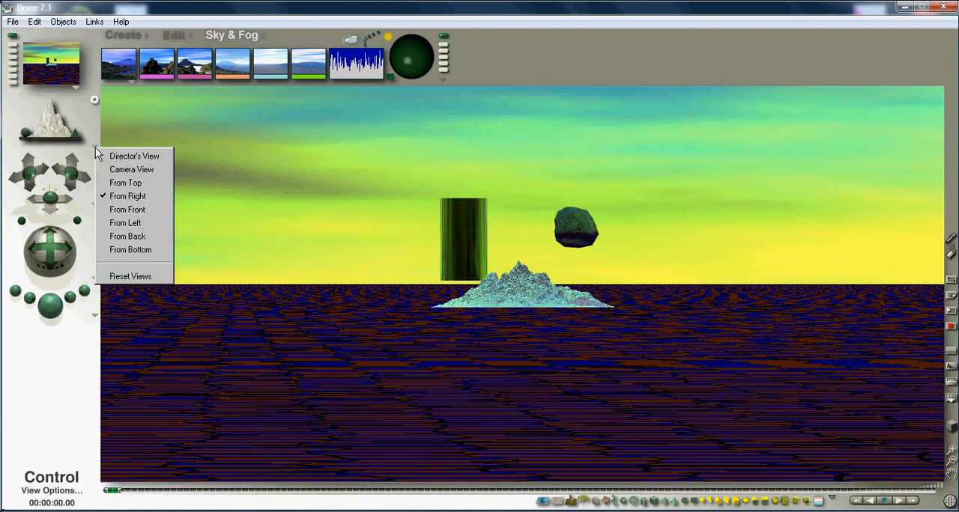
{"action": "left_click", "coordinate": [118, 212]}
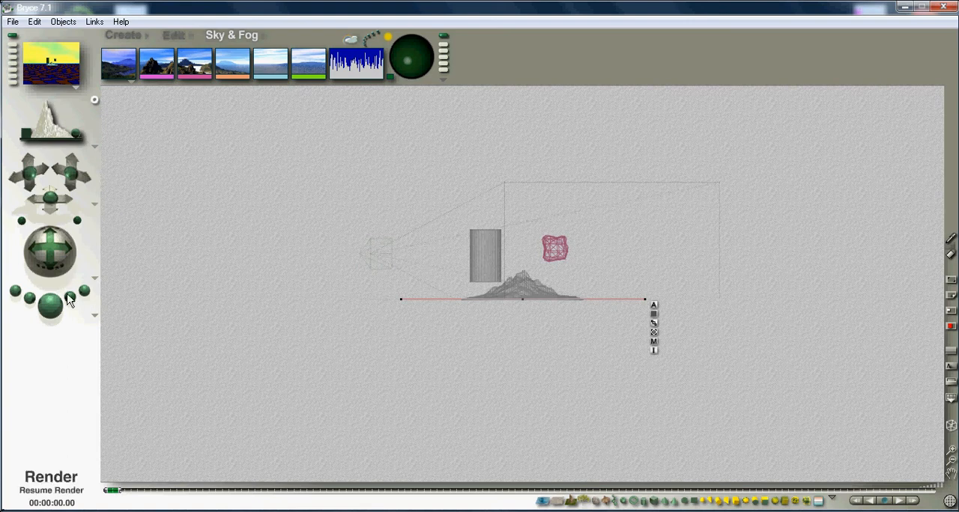
{"action": "left_click", "coordinate": [52, 308]}
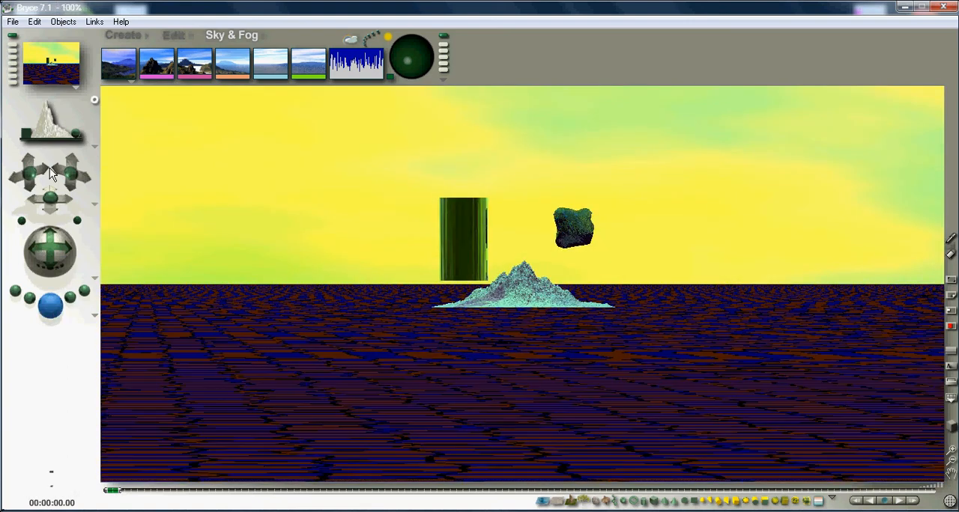
- Return to Director's View and render the scene with the new sky
{"action": "left_click", "coordinate": [31, 113]}
{"action": "left_click_drag", "start_coordinate": [17, 102], "coordinate": [13, 105]}
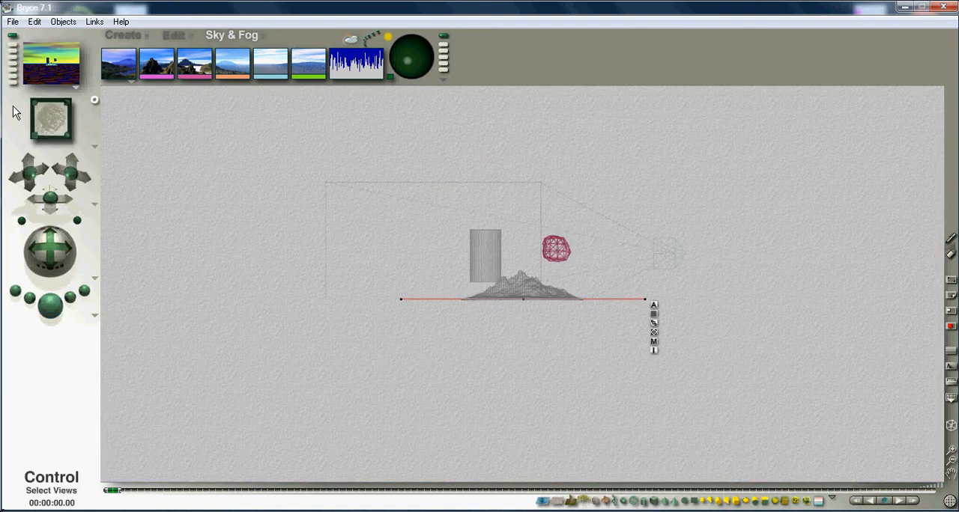
{"action": "left_click", "coordinate": [94, 147]}
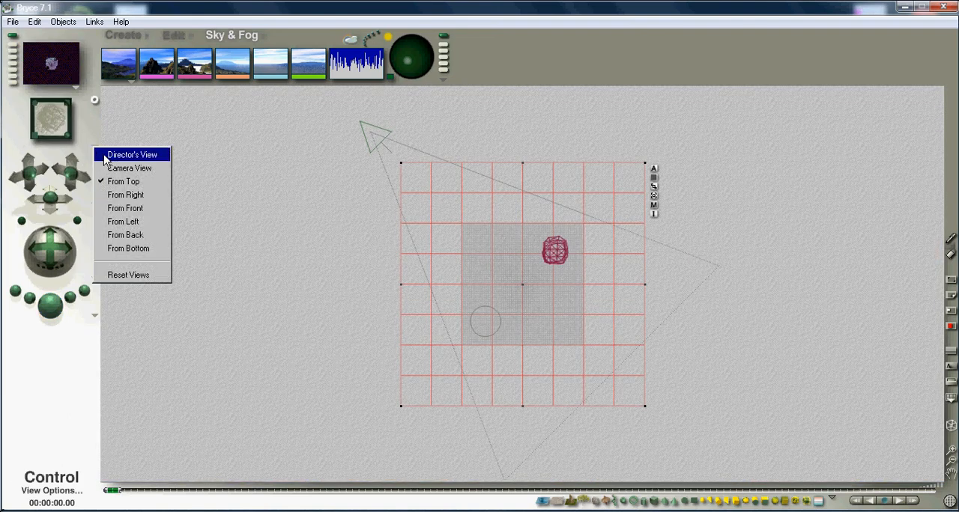
{"action": "left_click", "coordinate": [104, 156]}
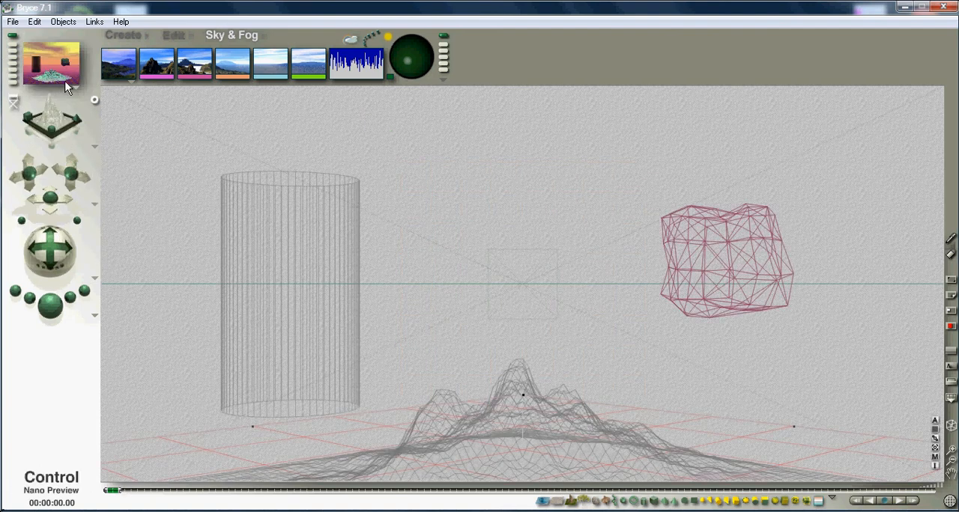
{"action": "left_click", "coordinate": [49, 306]}
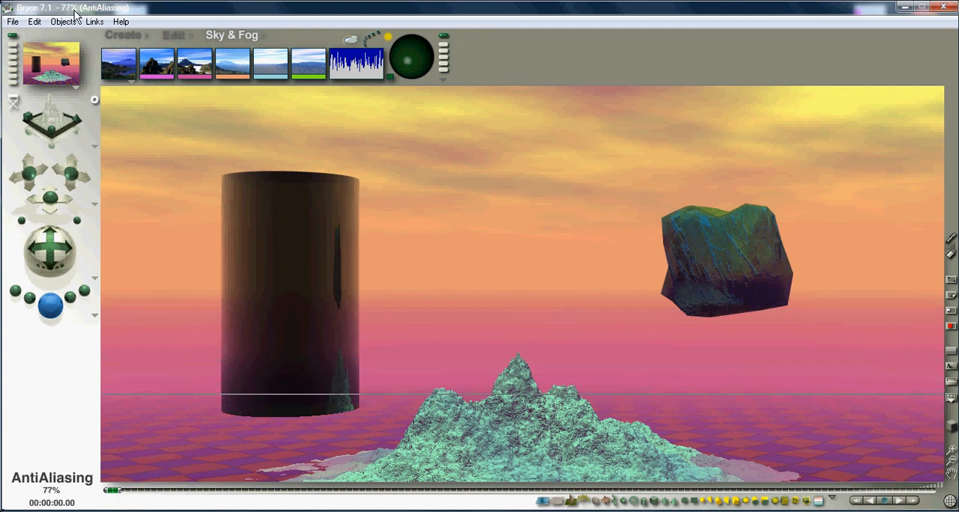
{"action": "mouse_move", "coordinate": [129, 508]}
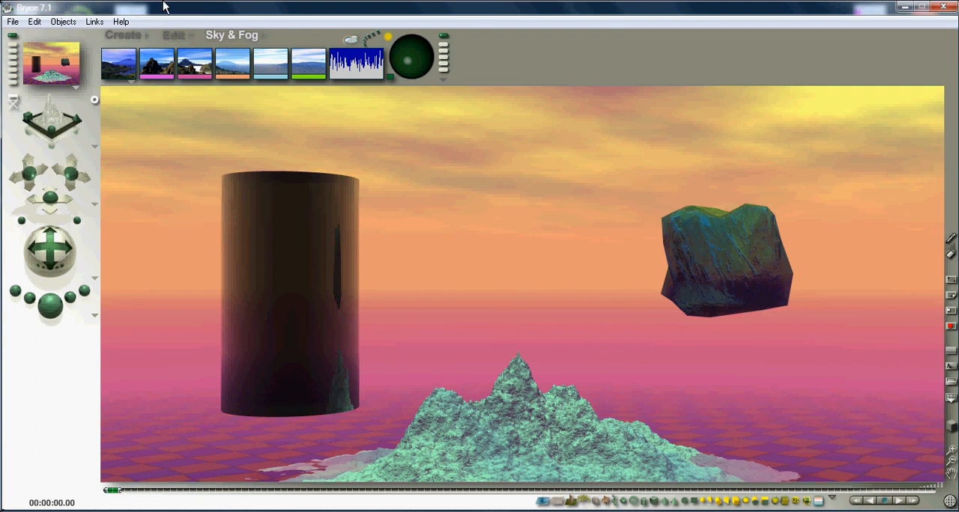
- Start saving the scene as a new file and choose Desktop as the save location
{"action": "left_click", "coordinate": [12, 22]}
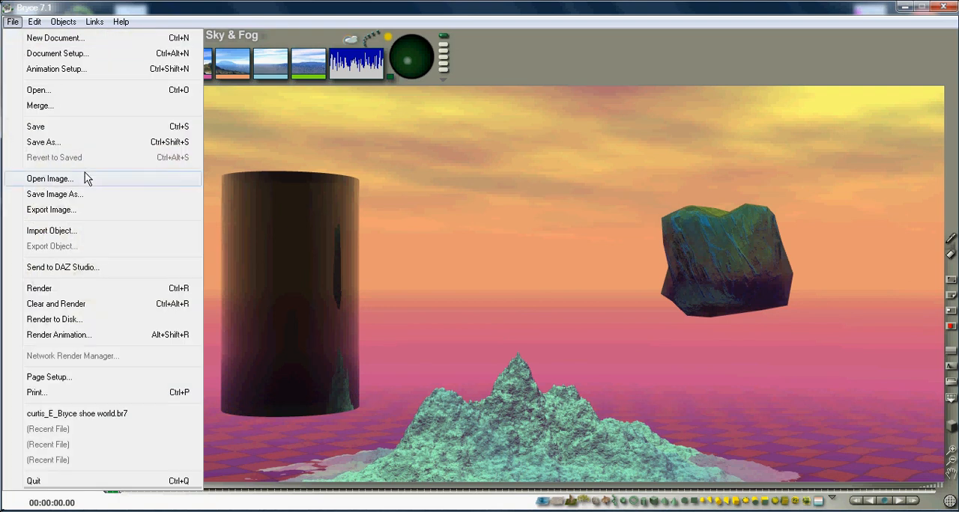
{"action": "left_click", "coordinate": [59, 142]}
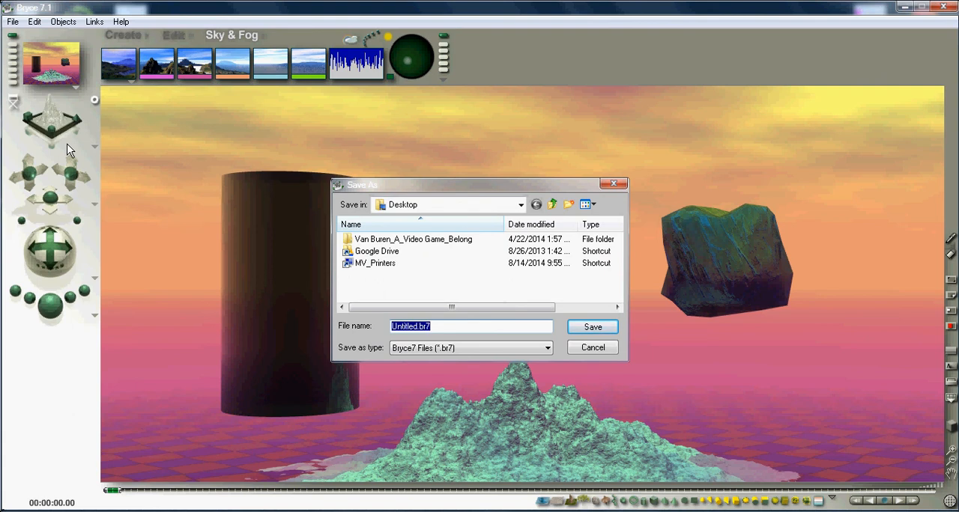
{"action": "left_click", "coordinate": [520, 205]}
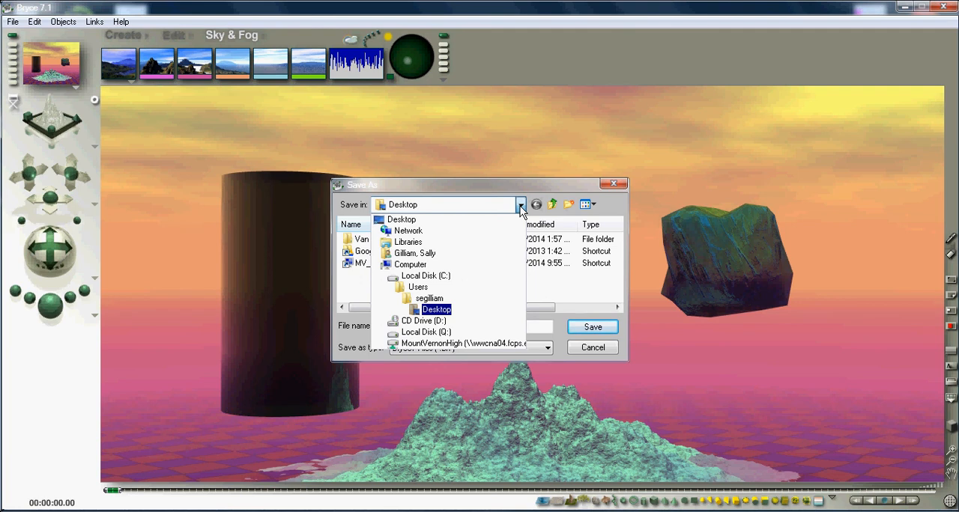
{"action": "left_click", "coordinate": [408, 220]}
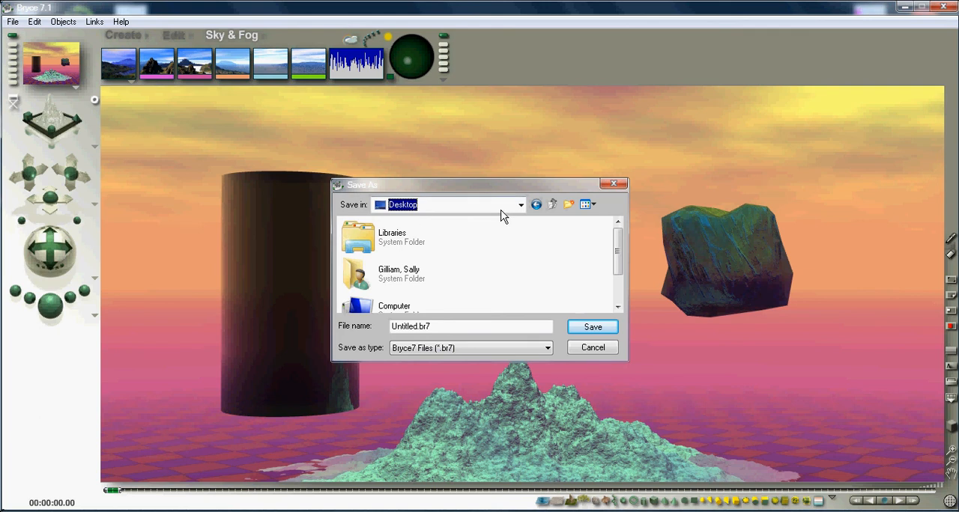
- Browse the Computer location for a place to save the scene, and return to Desktop
{"action": "left_click", "coordinate": [519, 207]}
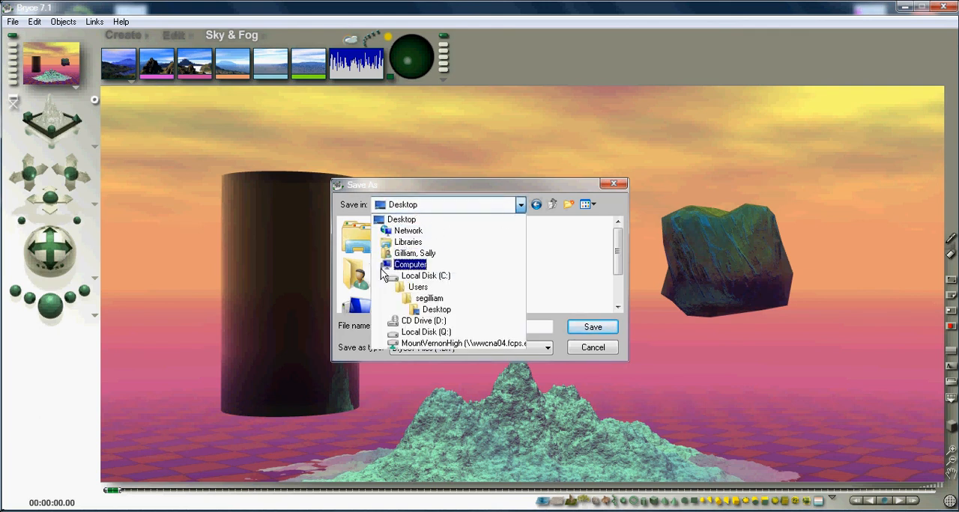
{"action": "left_click", "coordinate": [409, 265]}
{"action": "mouse_move", "coordinate": [618, 236]}
{"action": "left_mouse_down"}
{"action": "mouse_move", "coordinate": [618, 256]}
{"action": "mouse_move", "coordinate": [617, 225]}
{"action": "left_mouse_up"}
{"action": "left_click", "coordinate": [520, 206]}
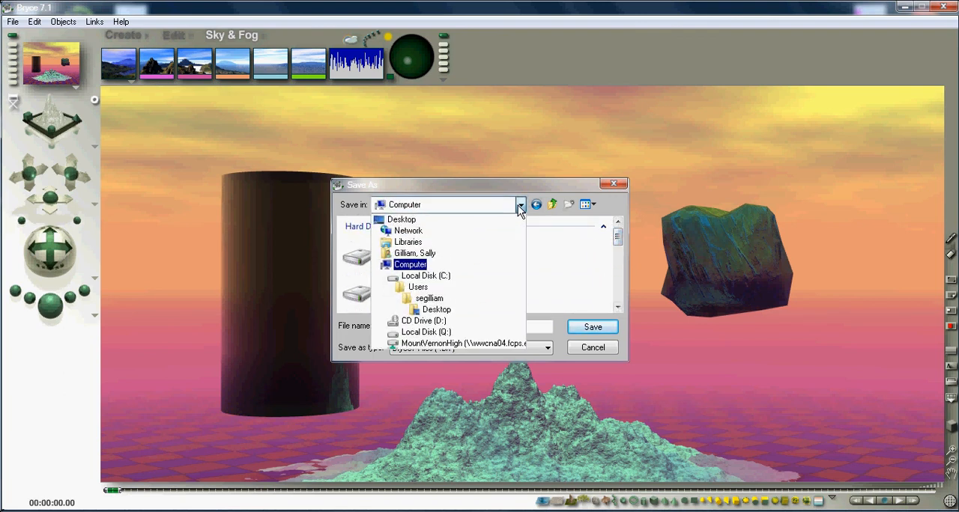
{"action": "left_click", "coordinate": [410, 218]}
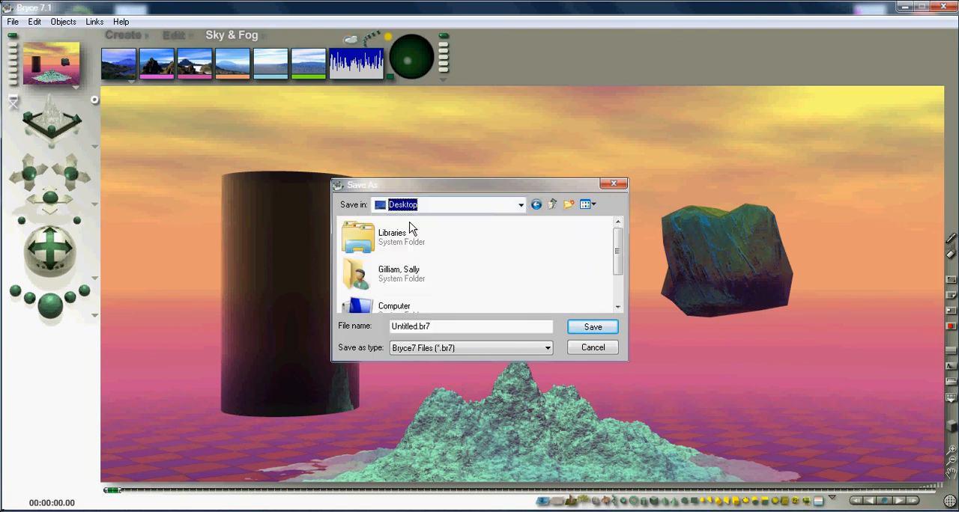
- Replace the default file name with the author's surname and save the scene as a Bryce7 file
{"action": "left_click", "coordinate": [422, 326]}
{"action": "double_click", "coordinate": [421, 326]}
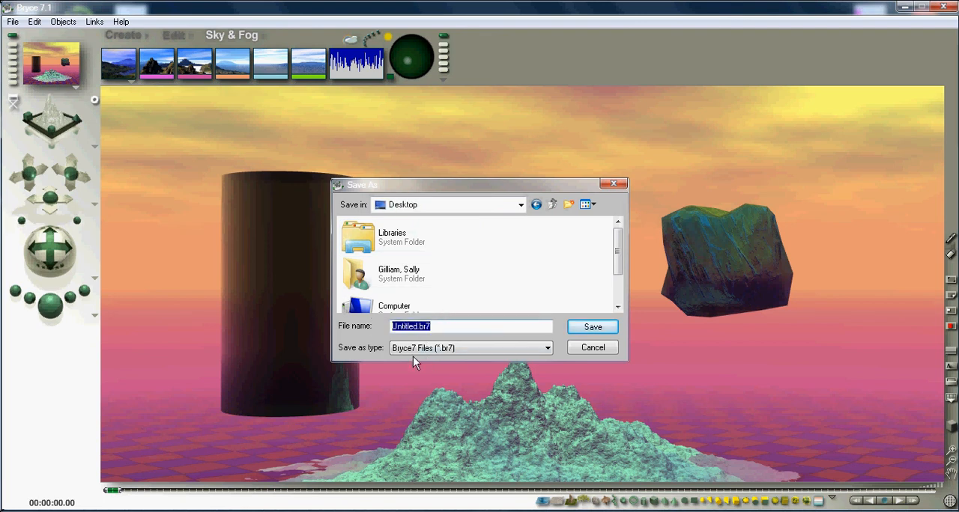
{"action": "key", "text": "BackSpace"}
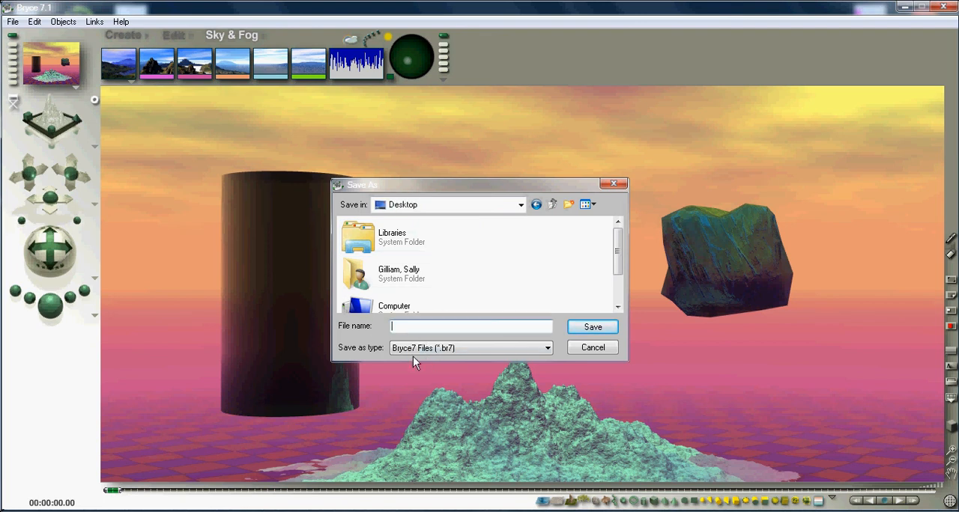
{"action": "type", "text": "Gilliam"}
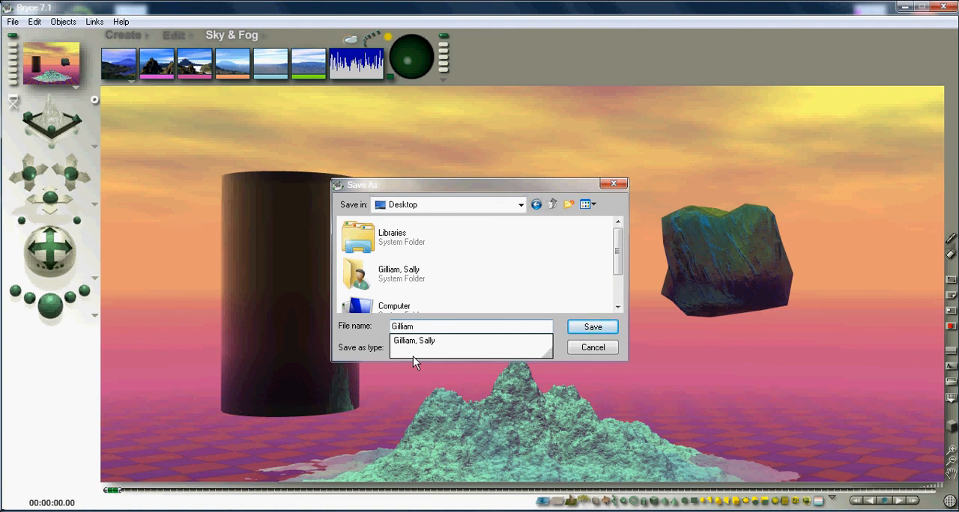
{"action": "left_click", "coordinate": [627, 320]}
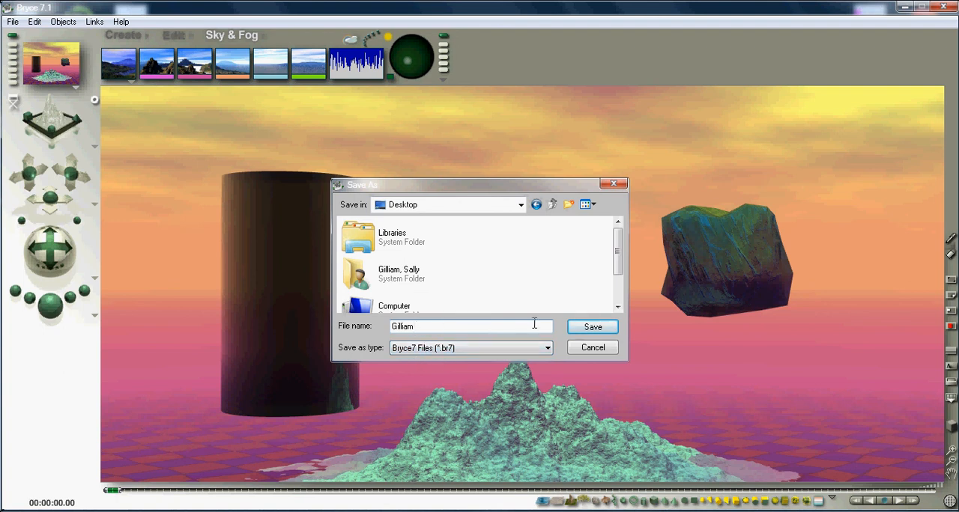
{"action": "left_click", "coordinate": [593, 327]}
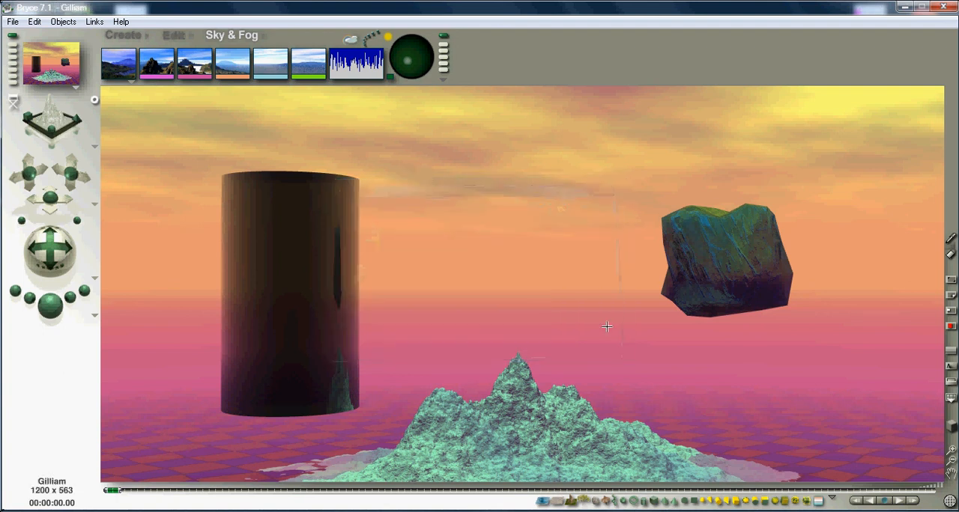